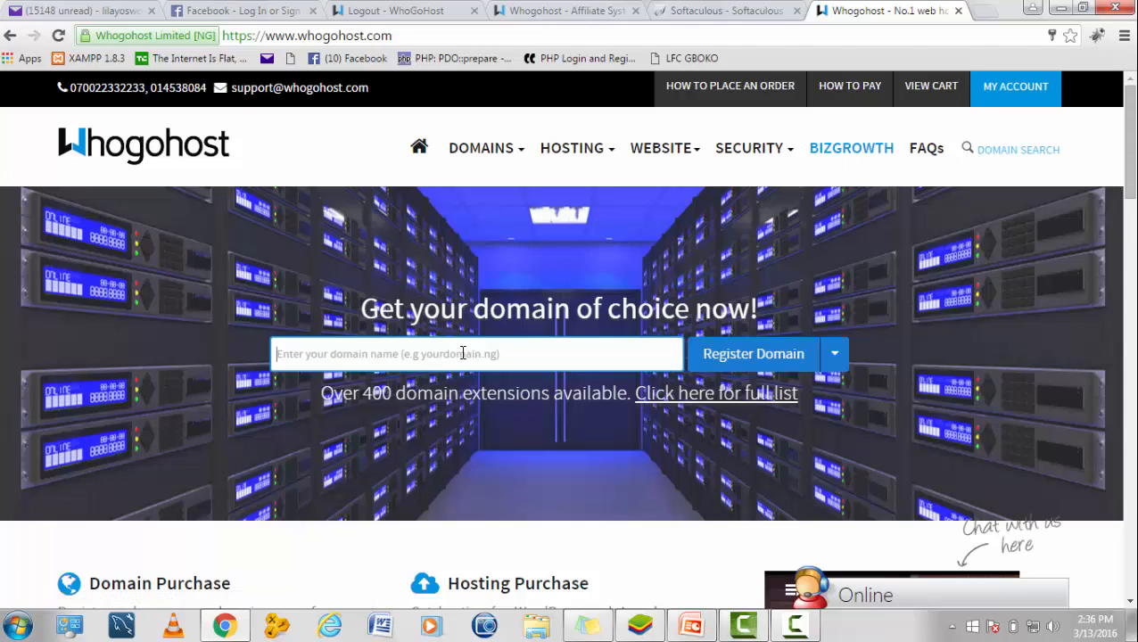
Step: Clear a stray letter so the homepage domain search box is empty
text(i)
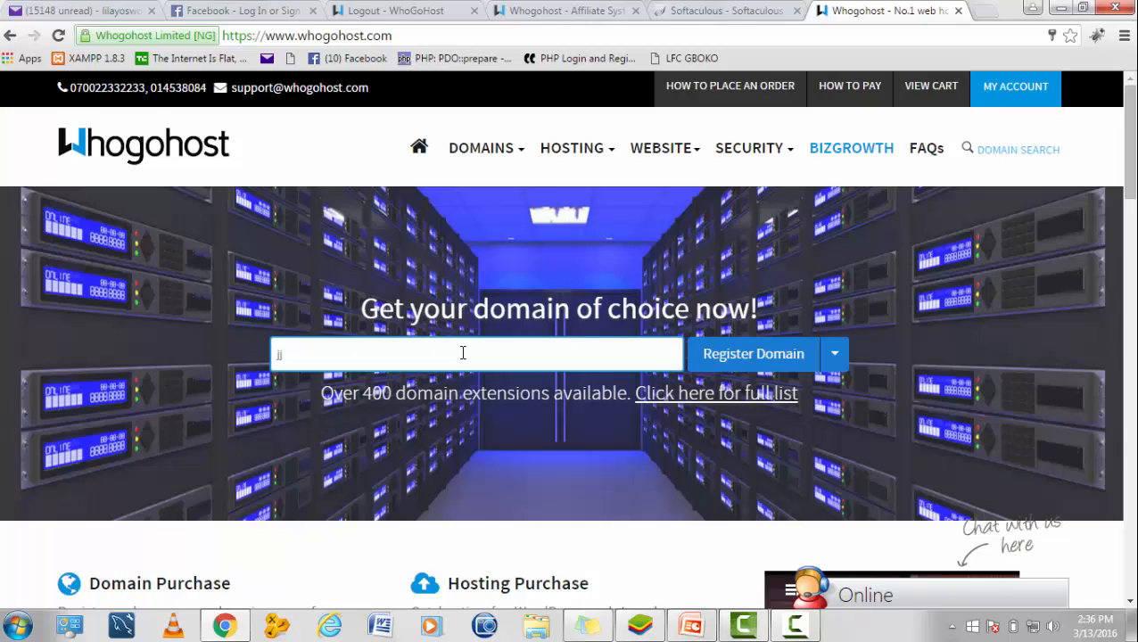
key(BackSpace)
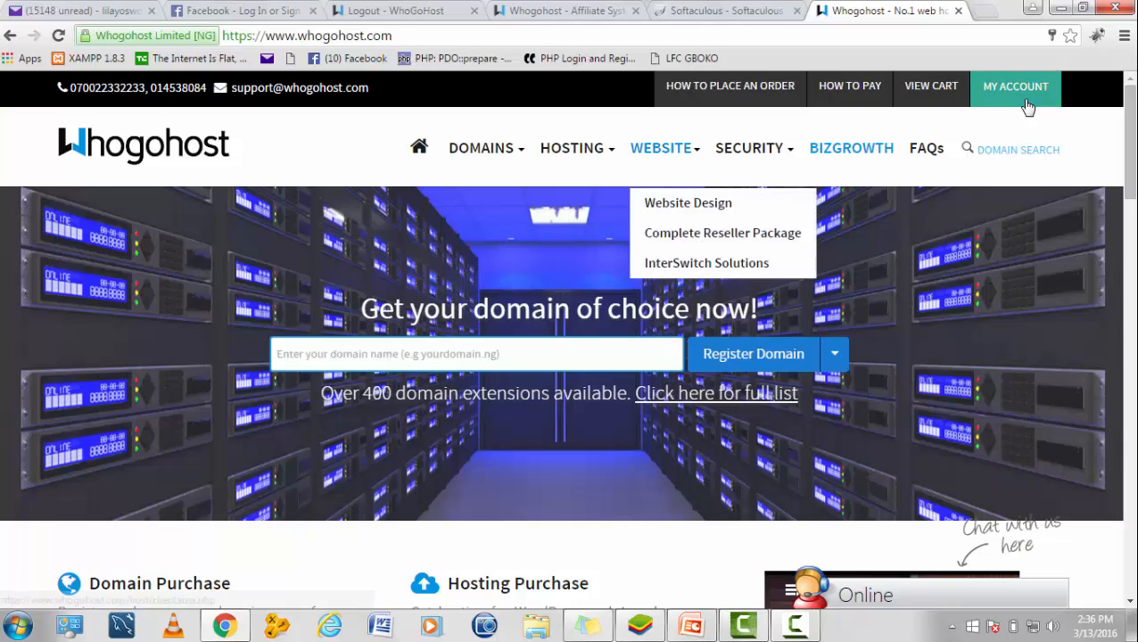
Step: Log in through MY ACCOUNT's client area form to reach the account dashboard
click(1026, 101)
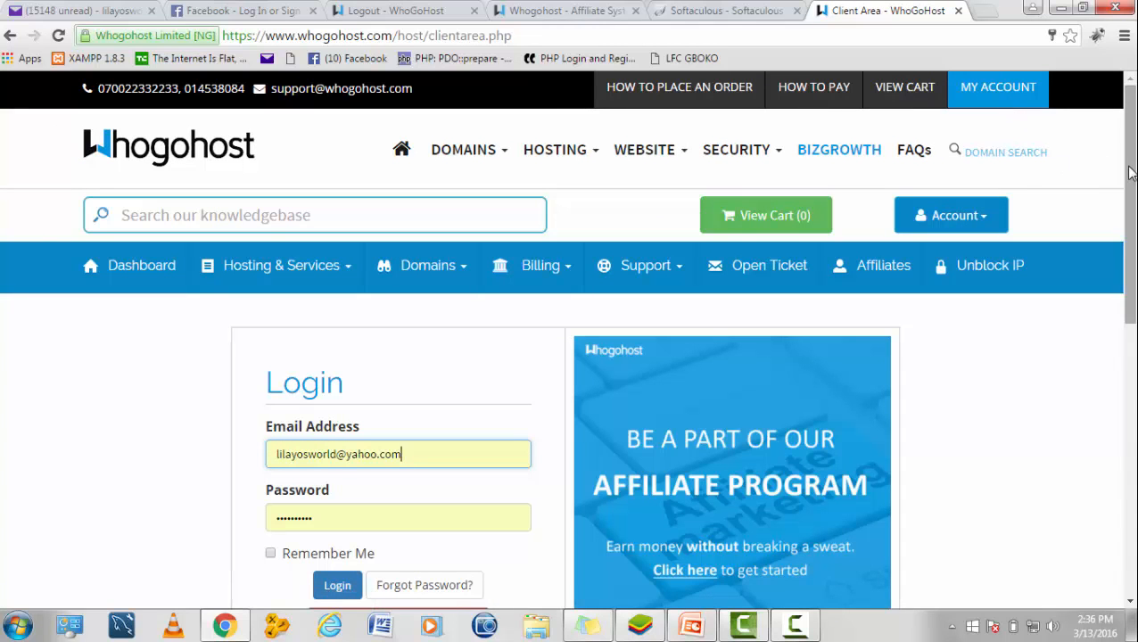
drag(1130, 173, 1130, 330)
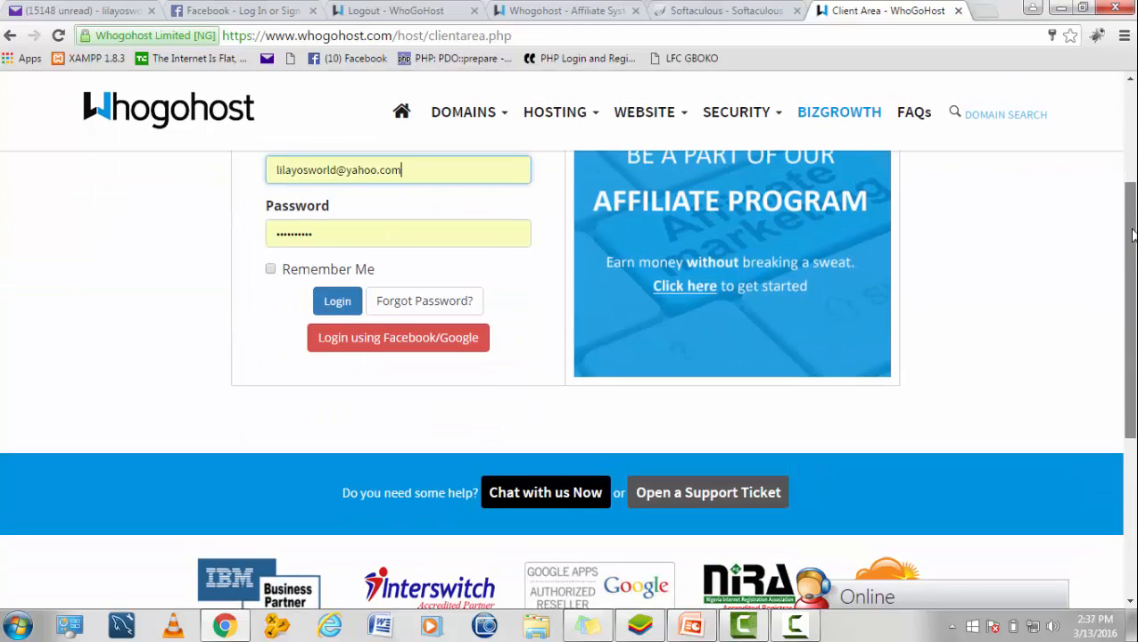
scroll(449, 348, up, 1)
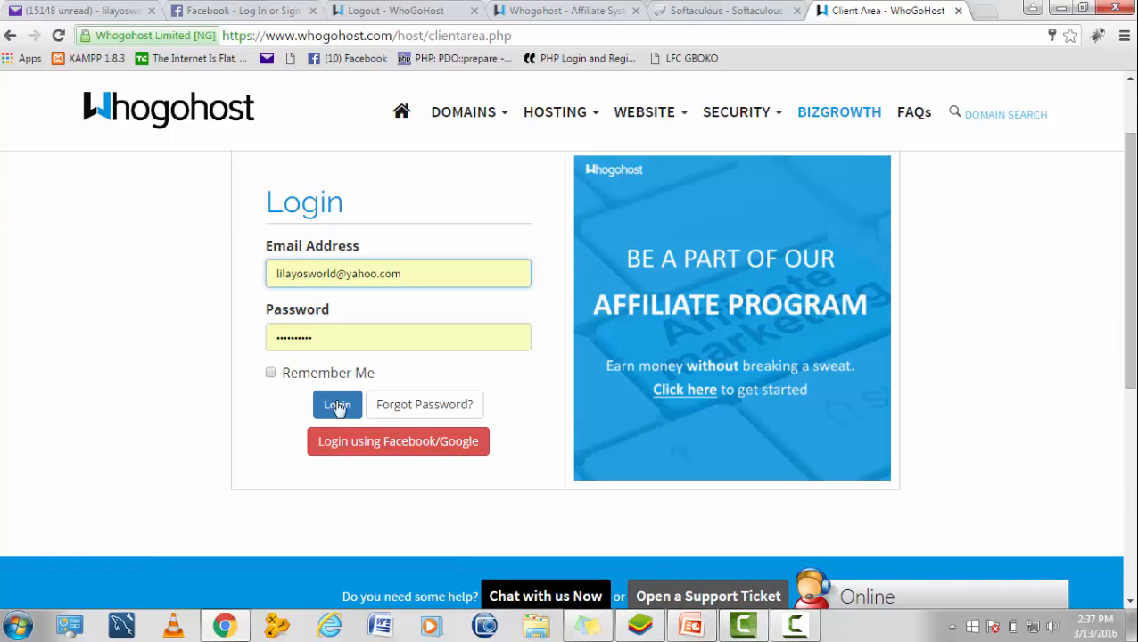
scroll(1130, 258, up, 2)
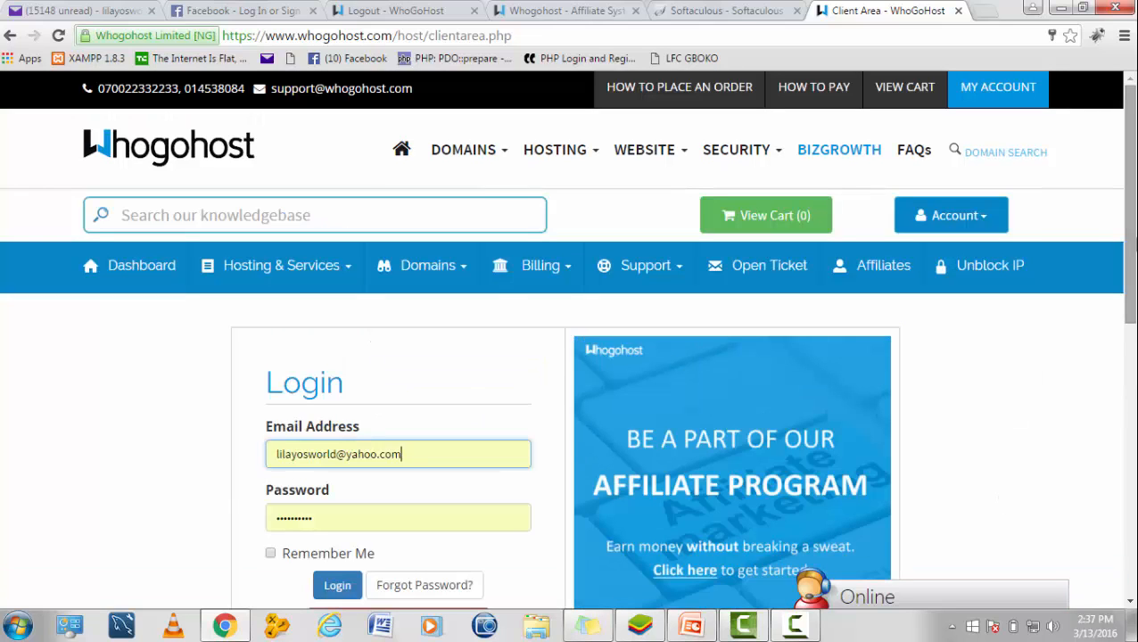
click(989, 216)
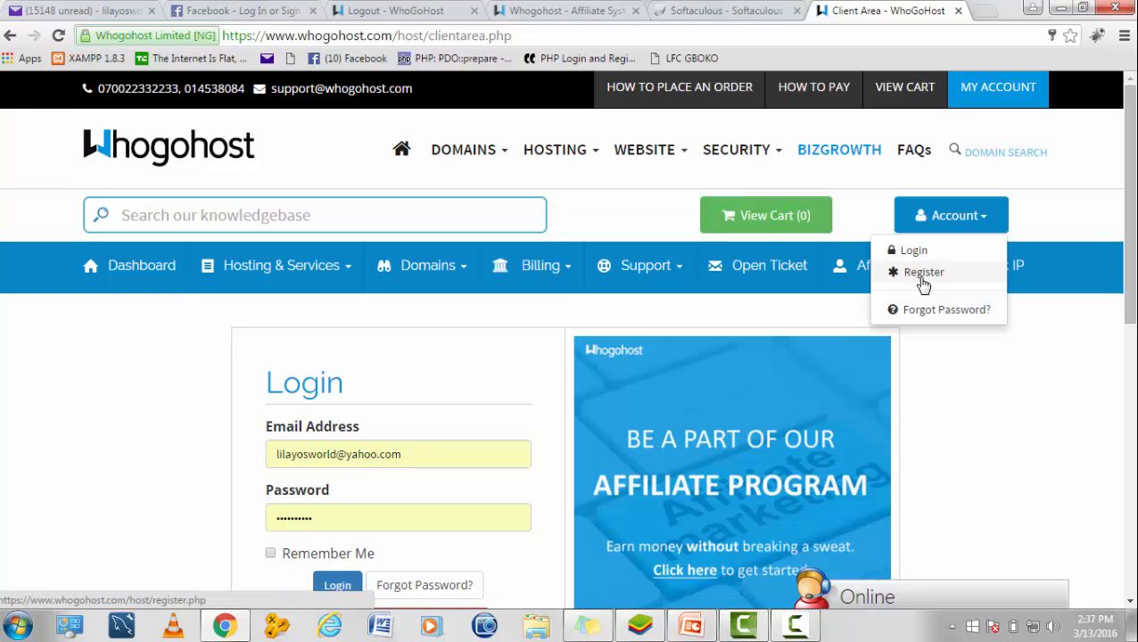
drag(1132, 243, 1129, 287)
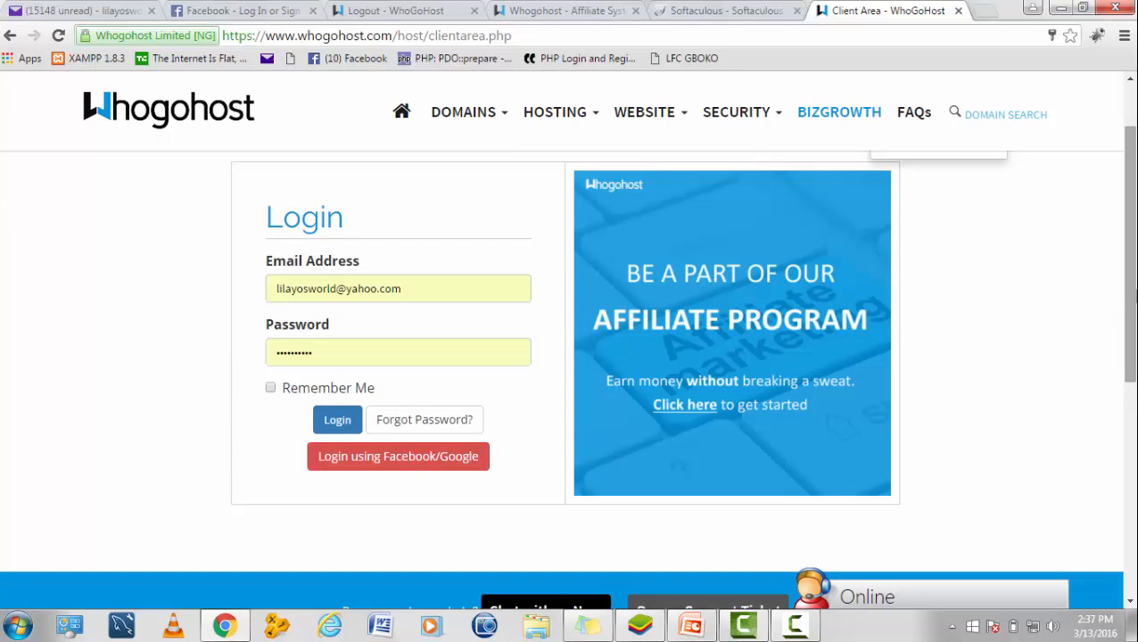
click(356, 425)
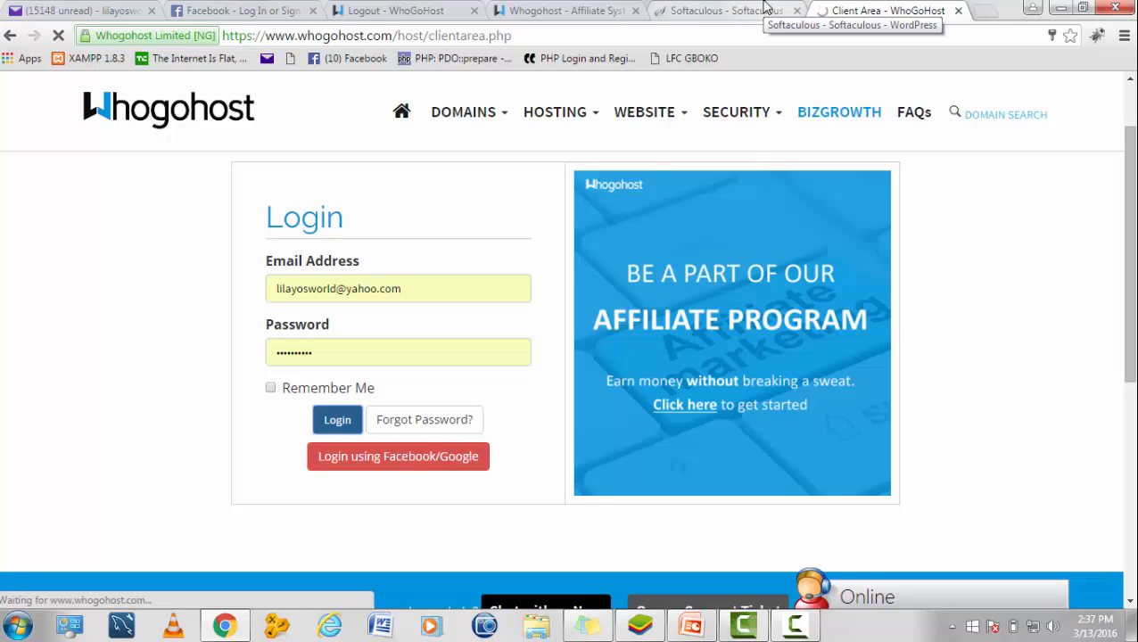
click(812, 629)
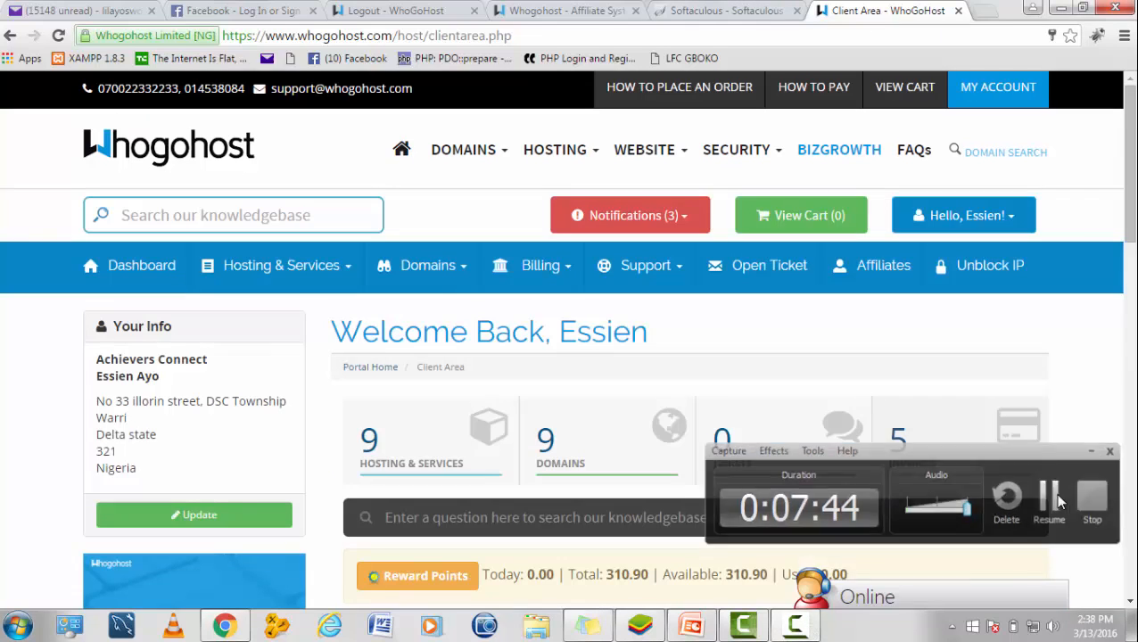
click(1058, 496)
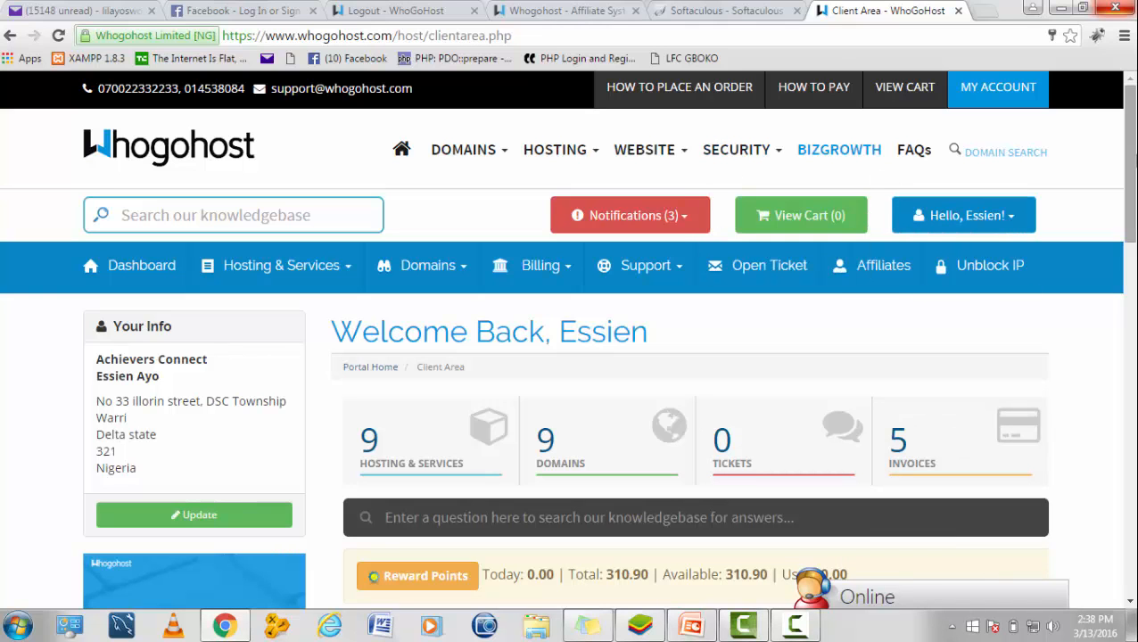
Step: Open the DOMAIN SEARCH panel and place the cursor in its domain name field
mouse_move(1134, 127)
mouse_down()
mouse_move(1135, 201)
mouse_move(1134, 139)
mouse_up()
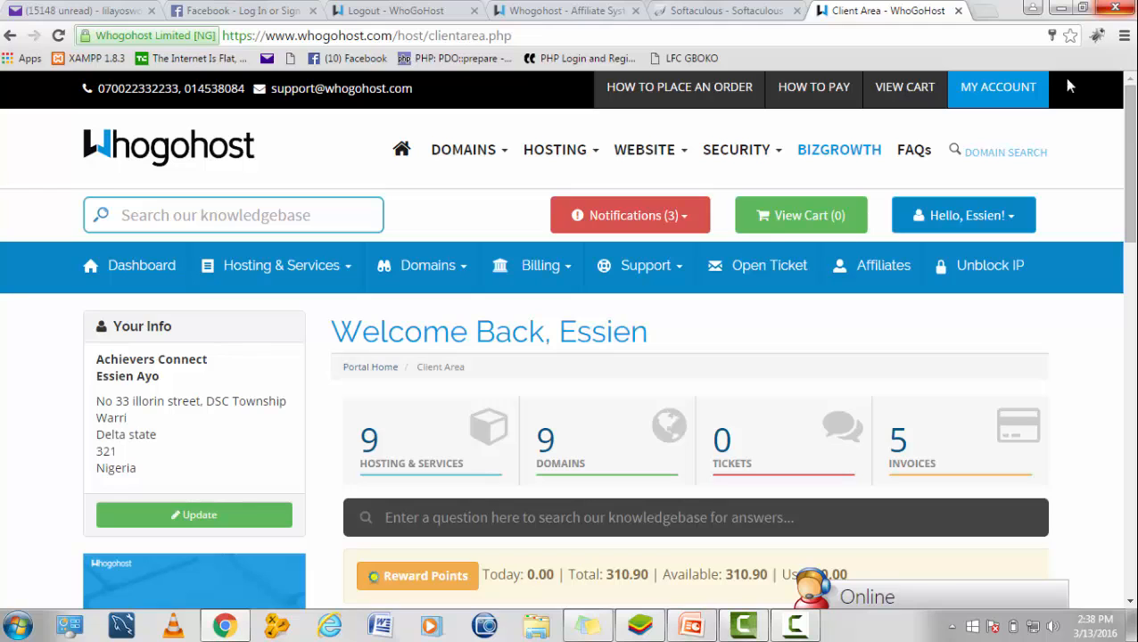
click(982, 166)
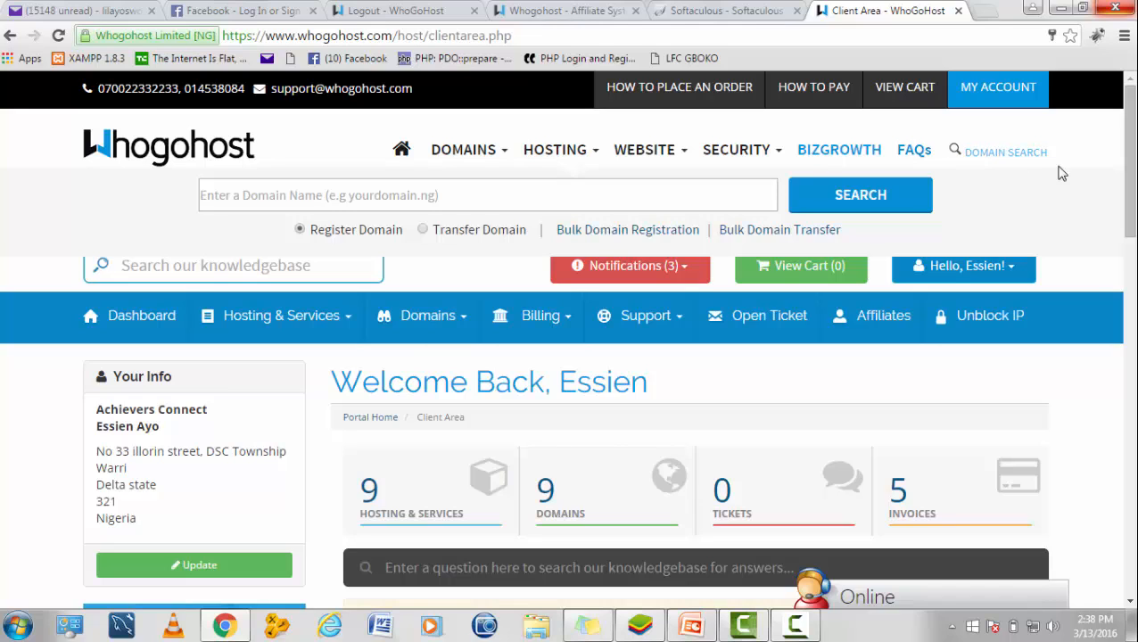
click(507, 192)
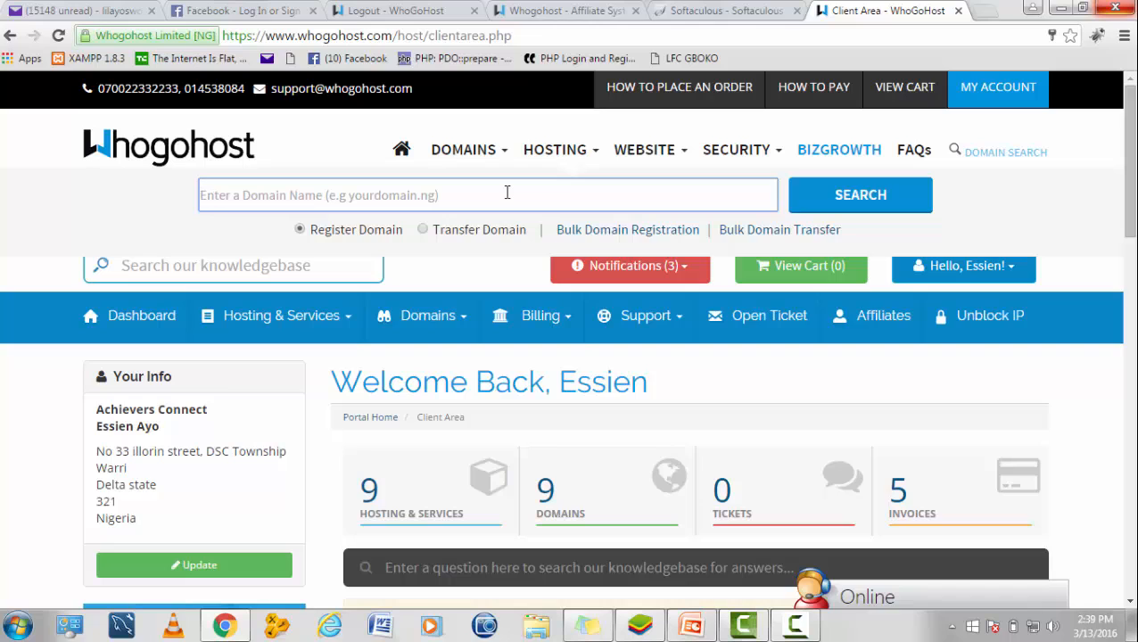
Step: Retype the domain as chiliati, choose the chiliatiproduction.com suggestion and run SEARCH
click(507, 193)
text(w)
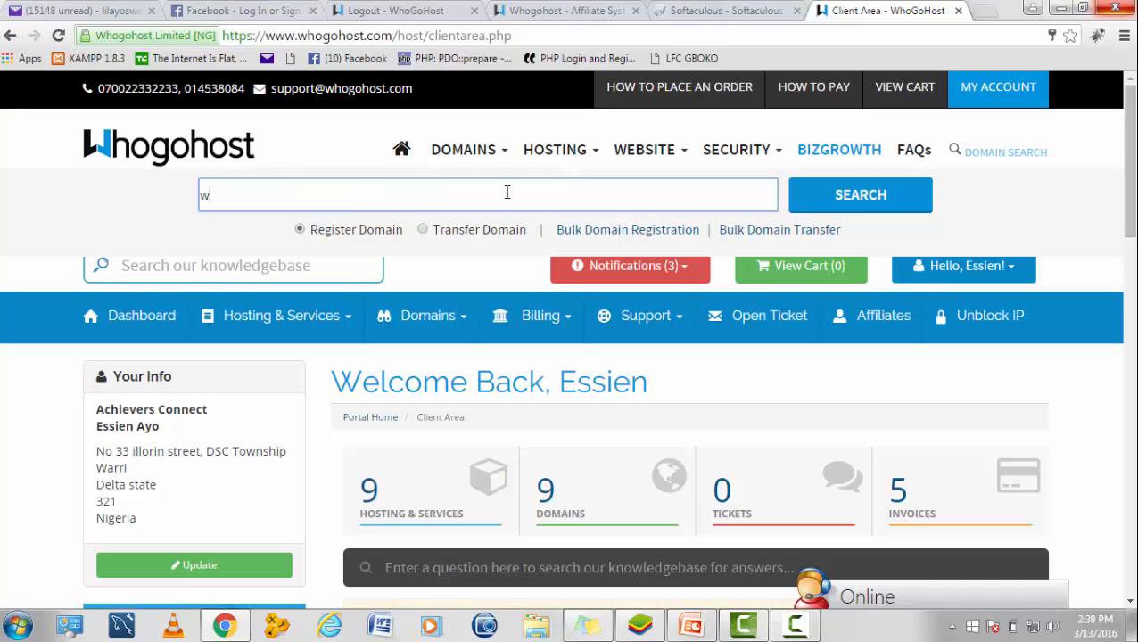
text(ww.)
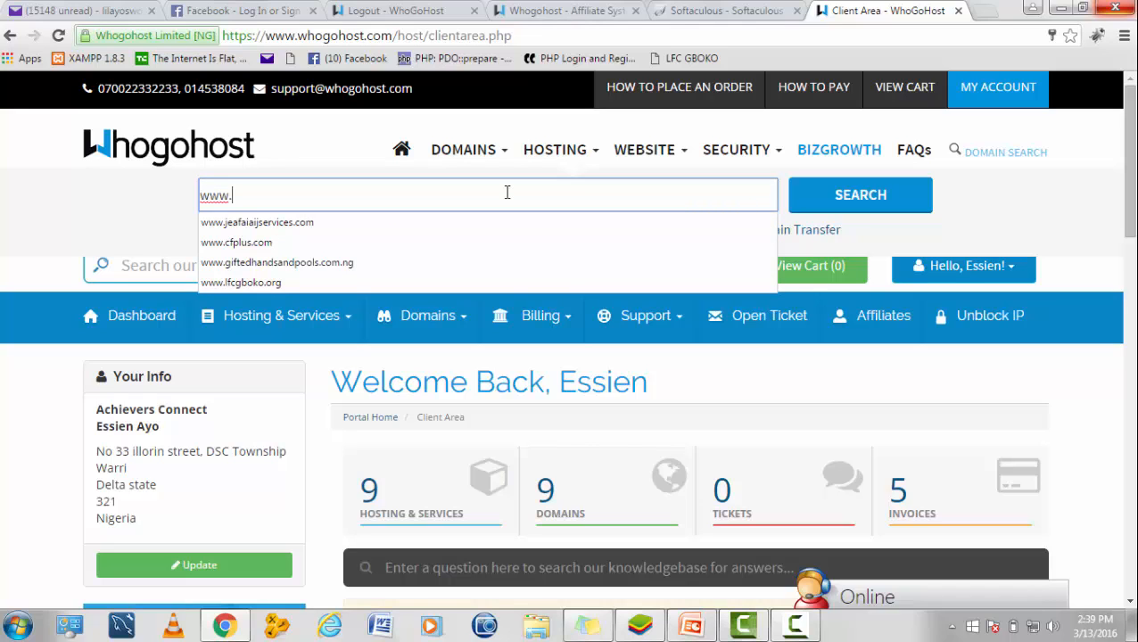
text(ch)
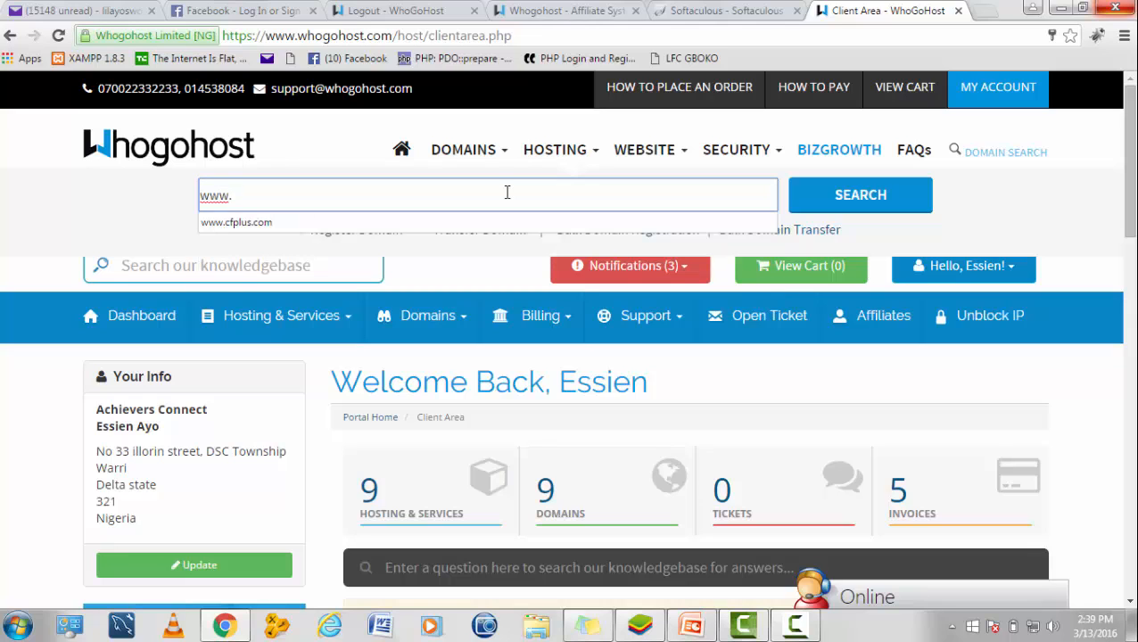
text(i)
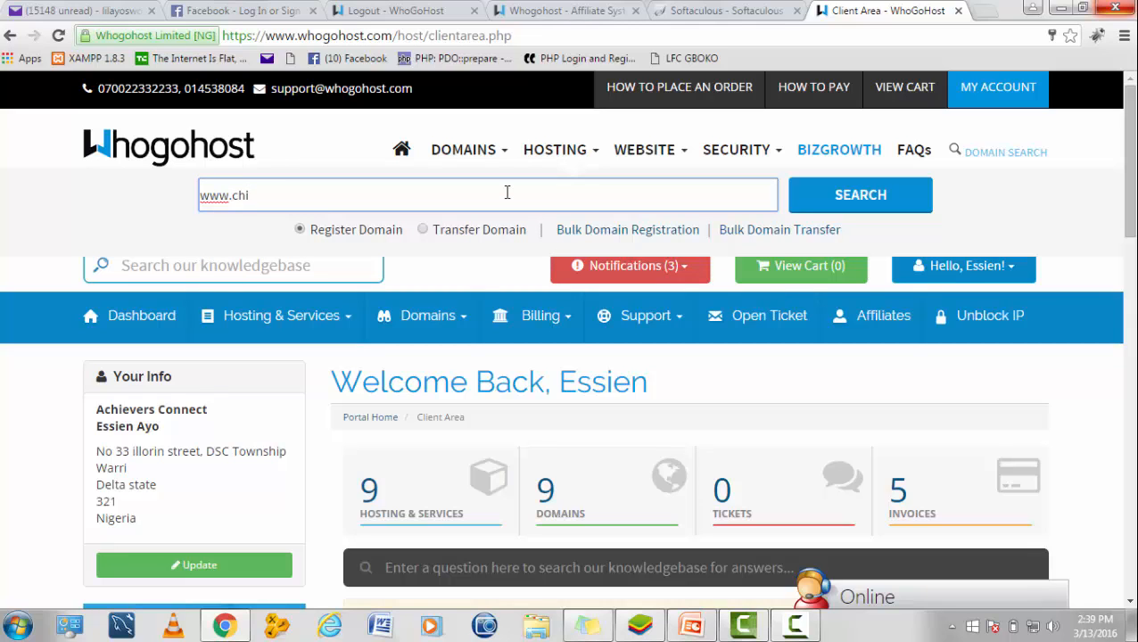
text(liatiproductioms)
key(BackSpace)
key(BackSpace)
text(ns)
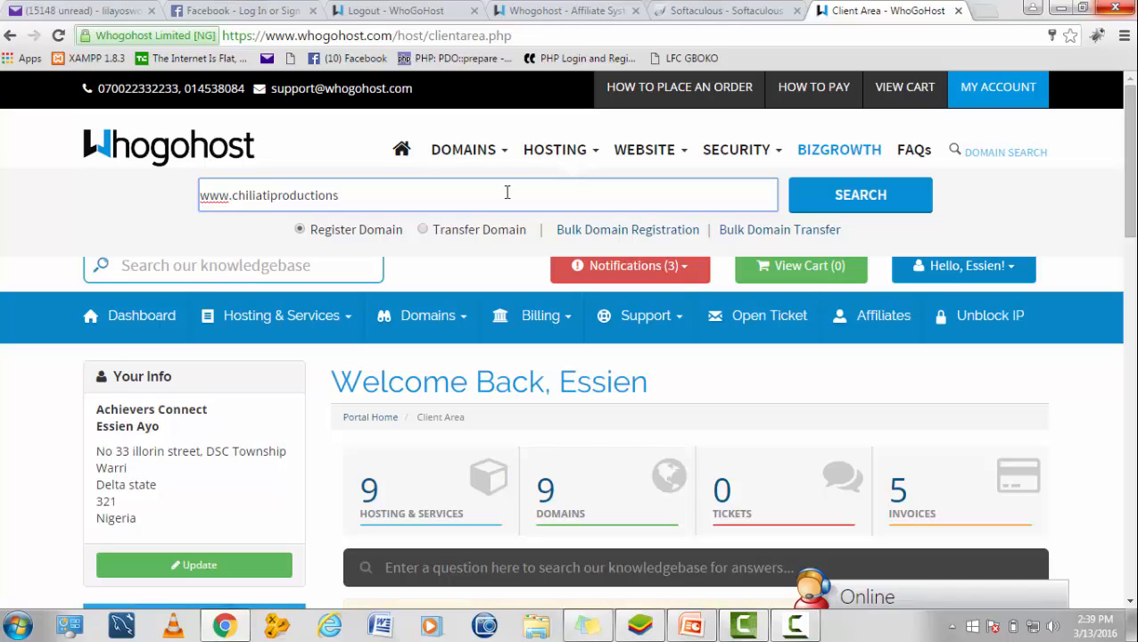
click(230, 194)
key(BackSpace)
key(BackSpace)
key(BackSpace)
key(BackSpace)
key(BackSpace)
key(BackSpace)
key(BackSpace)
key(BackSpace)
key(BackSpace)
key(BackSpace)
key(BackSpace)
key(BackSpace)
key(BackSpace)
key(BackSpace)
key(BackSpace)
key(BackSpace)
key(BackSpace)
key(BackSpace)
key(BackSpace)
key(BackSpace)
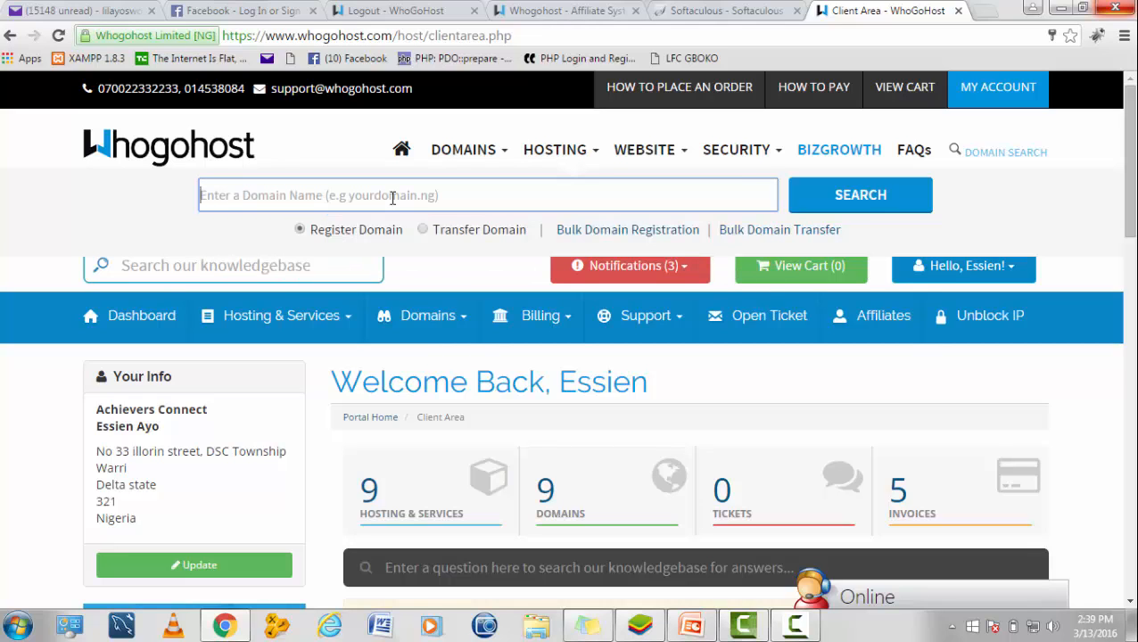
text(chiliati)
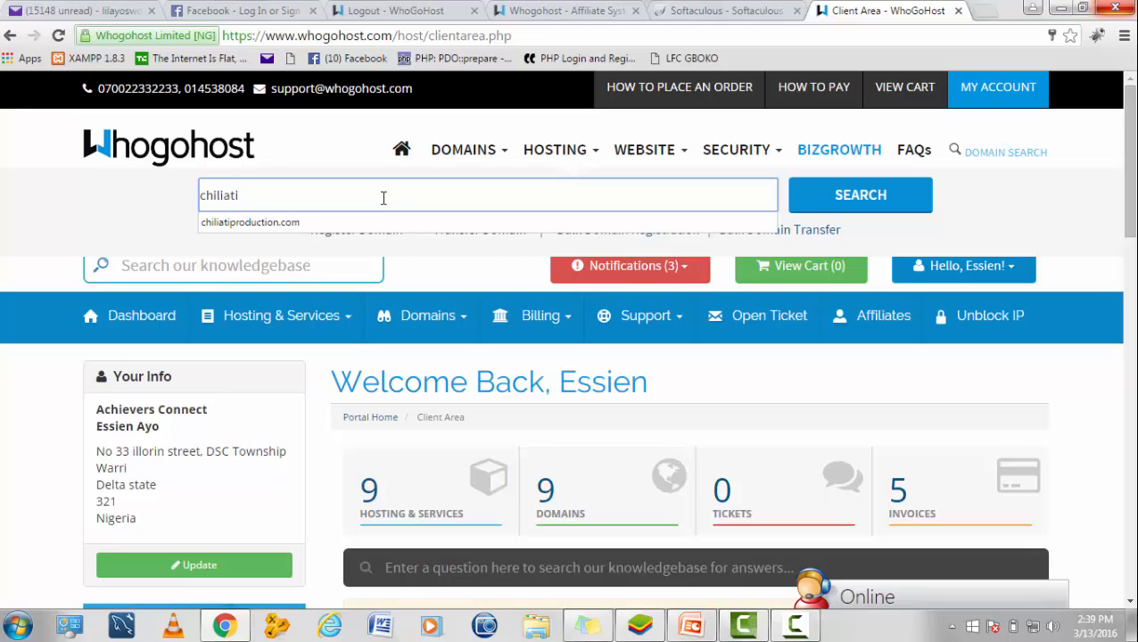
click(348, 223)
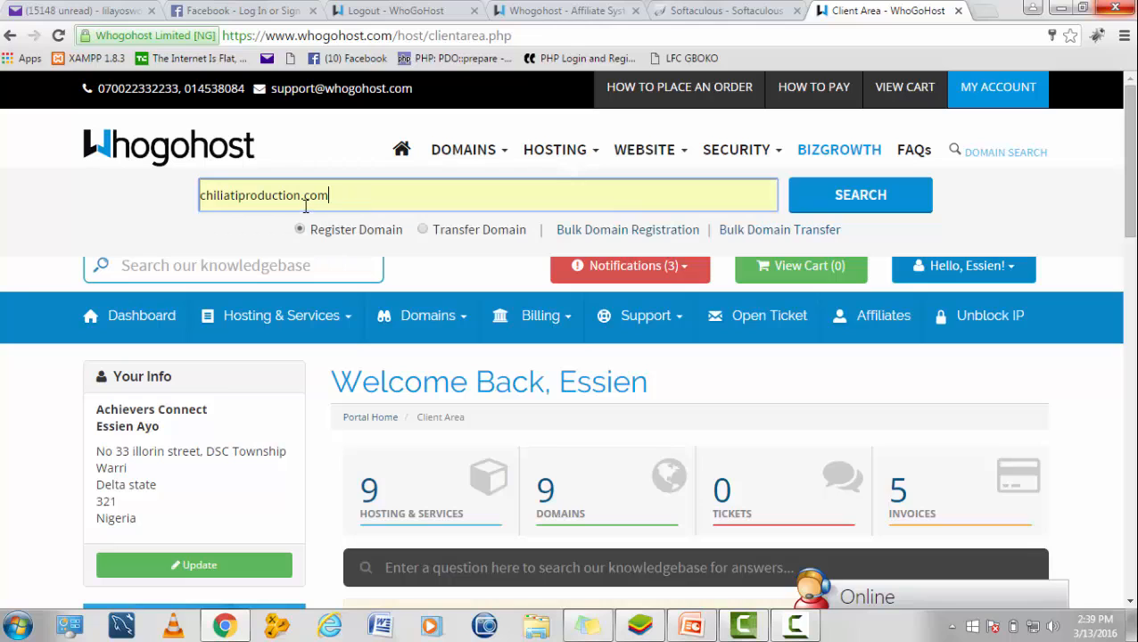
click(828, 208)
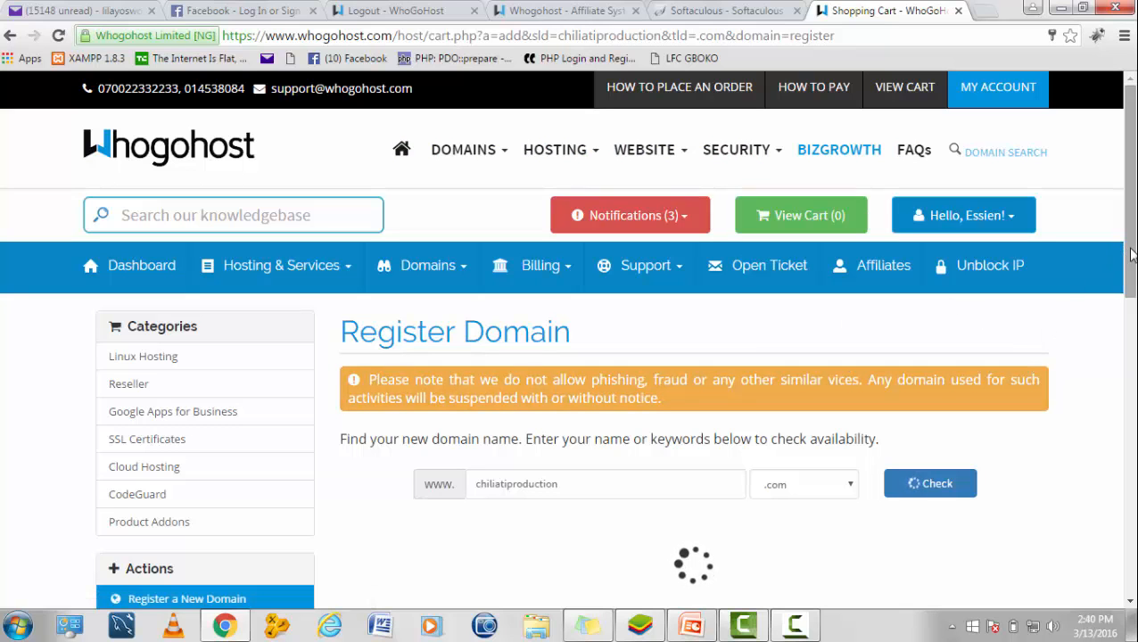
Step: Confirm chiliatiproduction.com is available at N3,000.00 for 1 year and continue
scroll(1130, 254, down, 2)
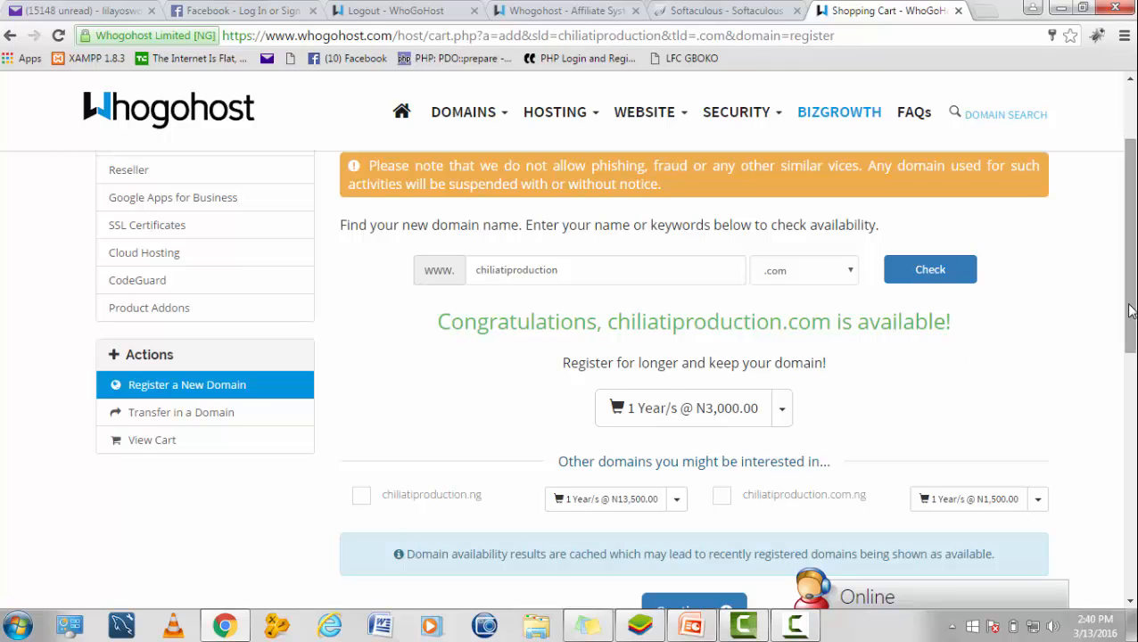
drag(1131, 320, 1132, 344)
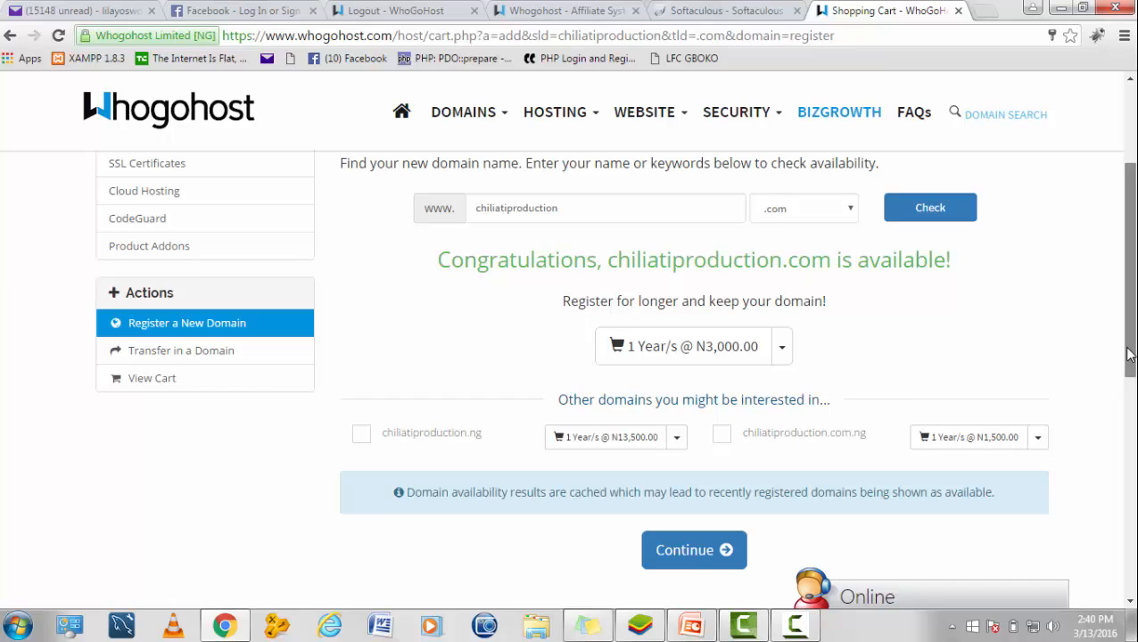
scroll(846, 523, down, 1)
click(706, 486)
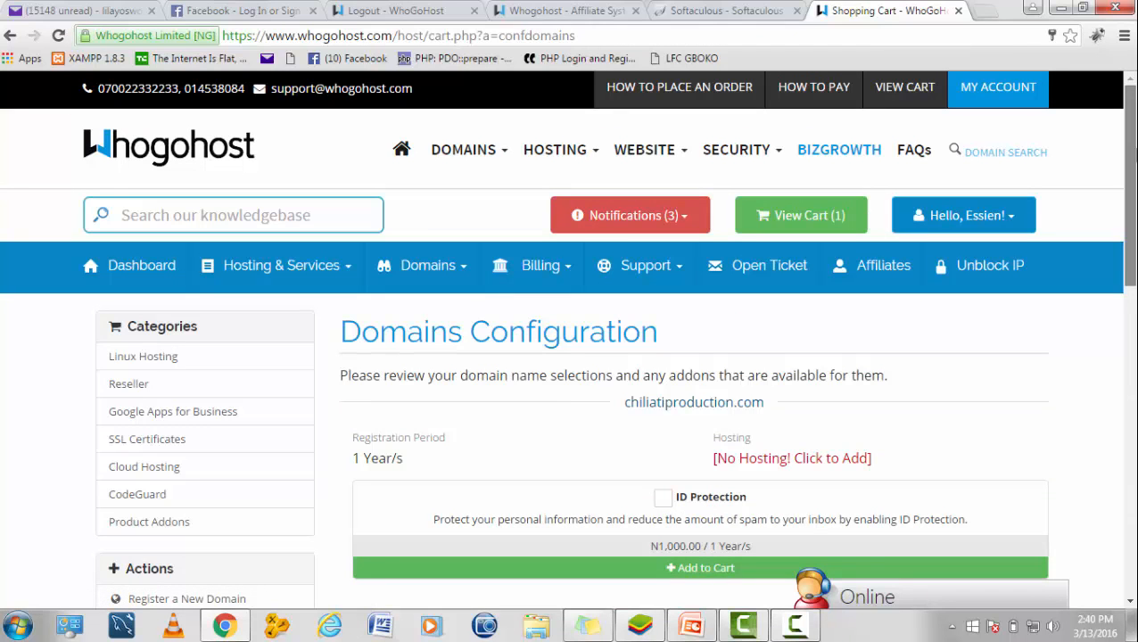
Step: Review the nameservers, then add hosting to the chiliatiproduction.com order
scroll(859, 178, down, 2)
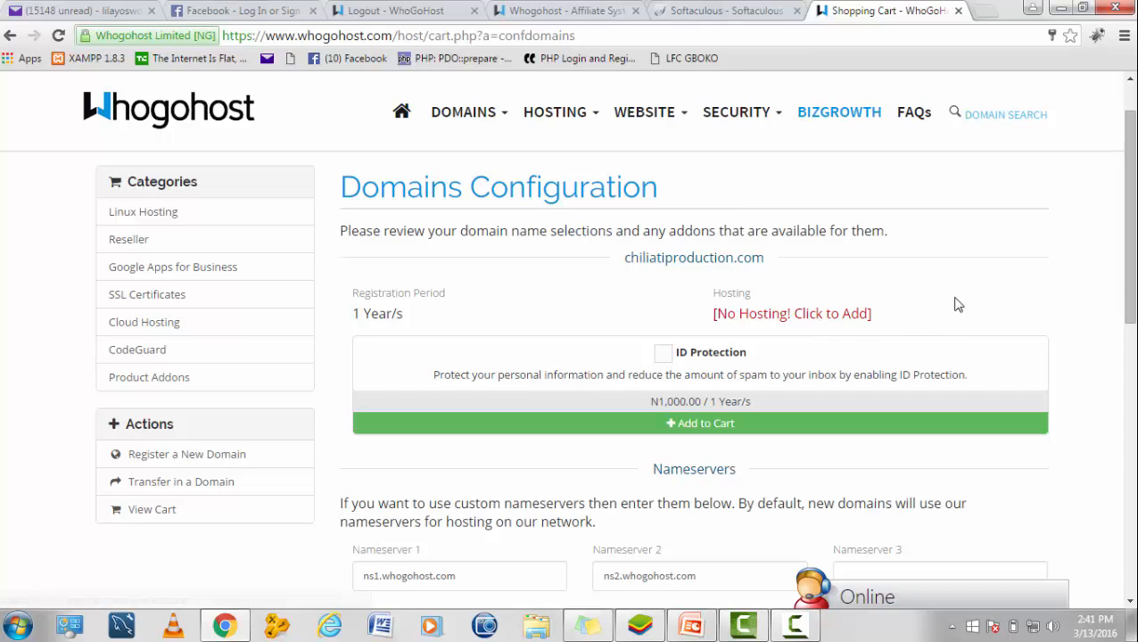
drag(1135, 288, 1136, 391)
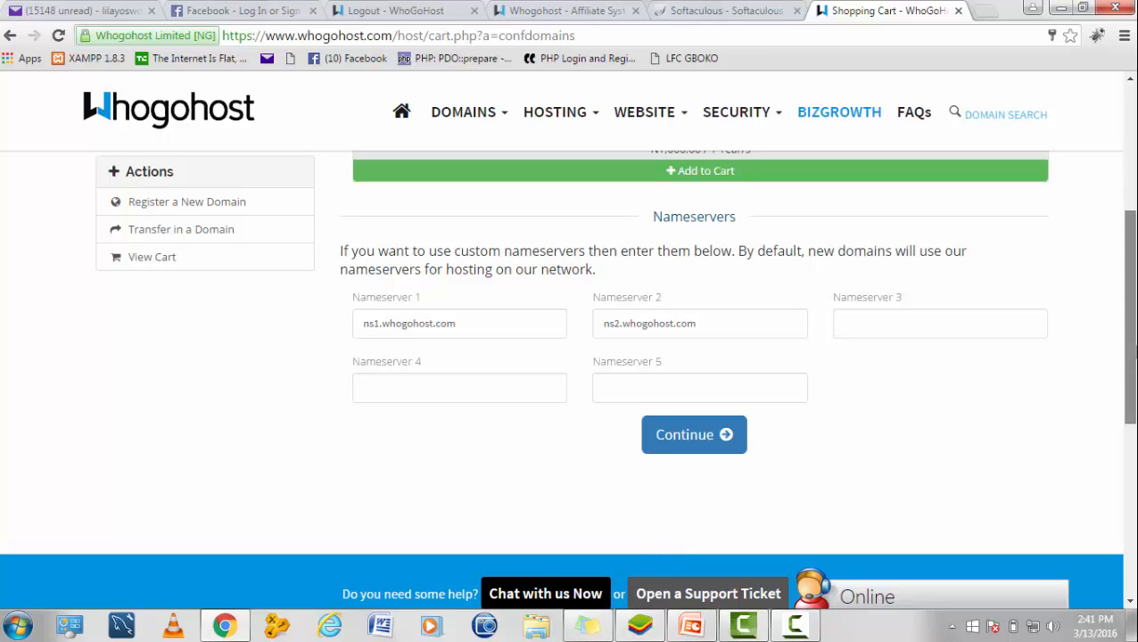
drag(1135, 361, 1134, 246)
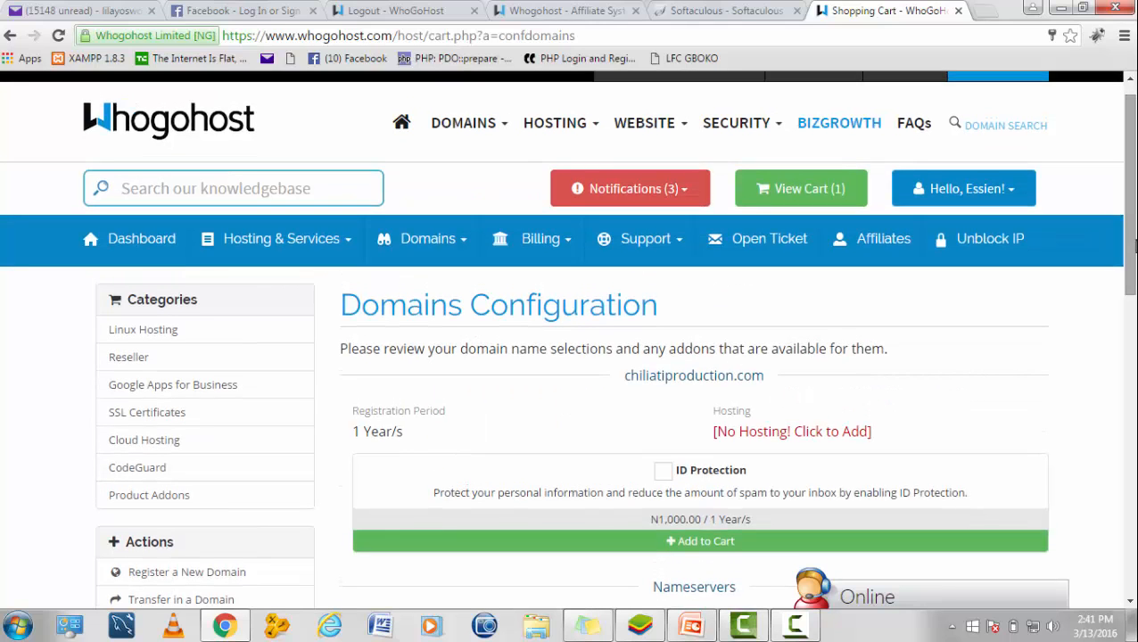
click(819, 437)
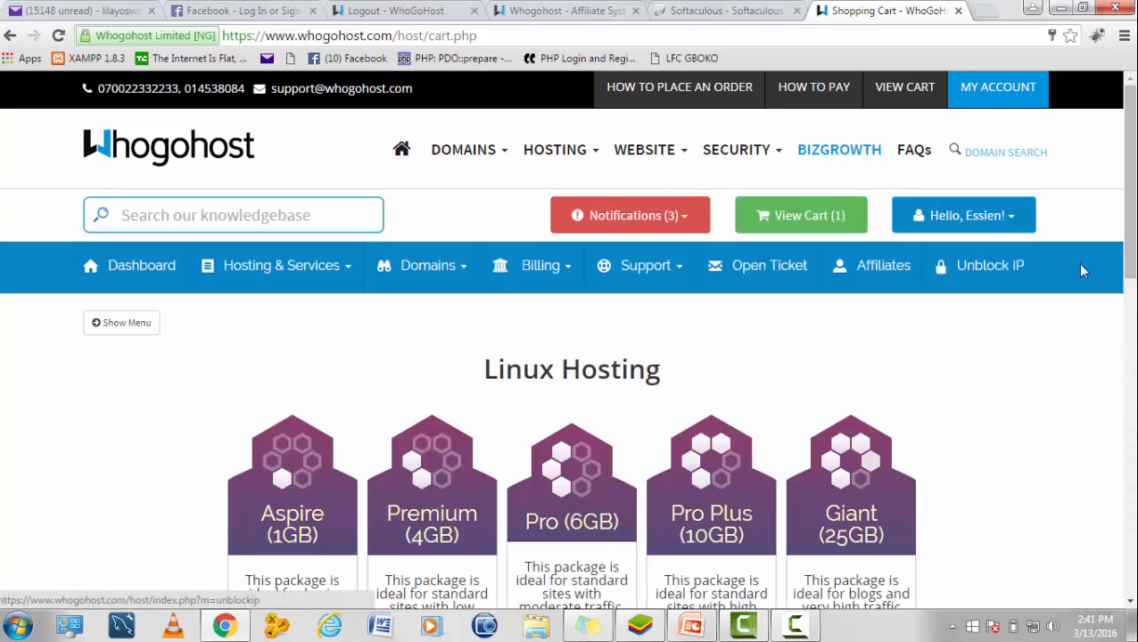
Step: Compare the Linux Hosting packages and order Aspire (1GB) at N350.00 a month
drag(1134, 244, 1135, 395)
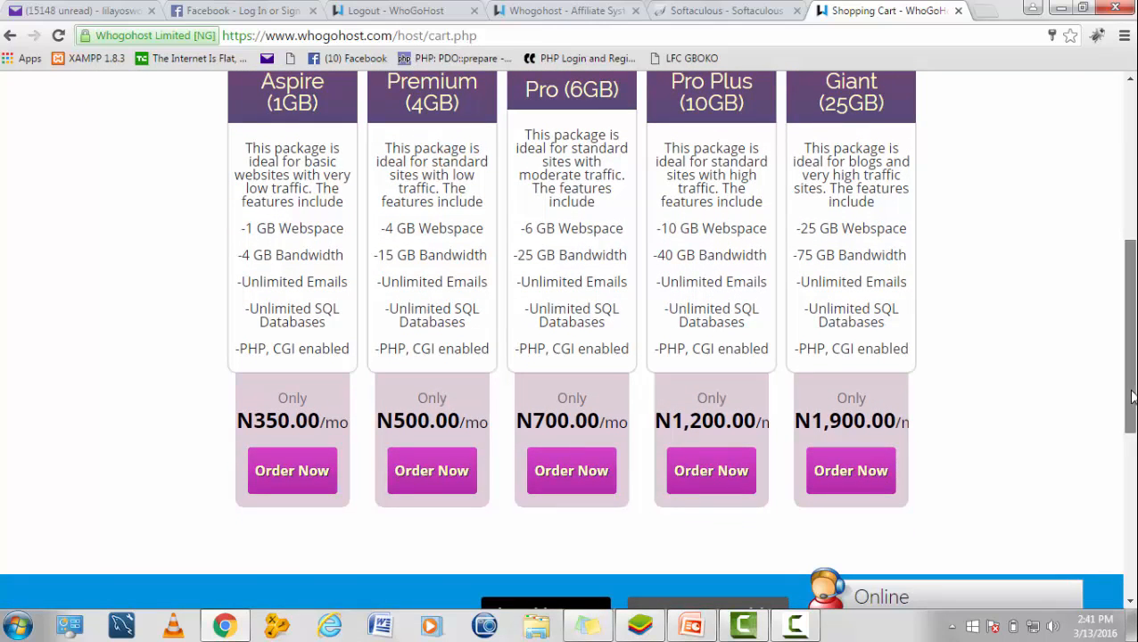
drag(1133, 396, 1117, 351)
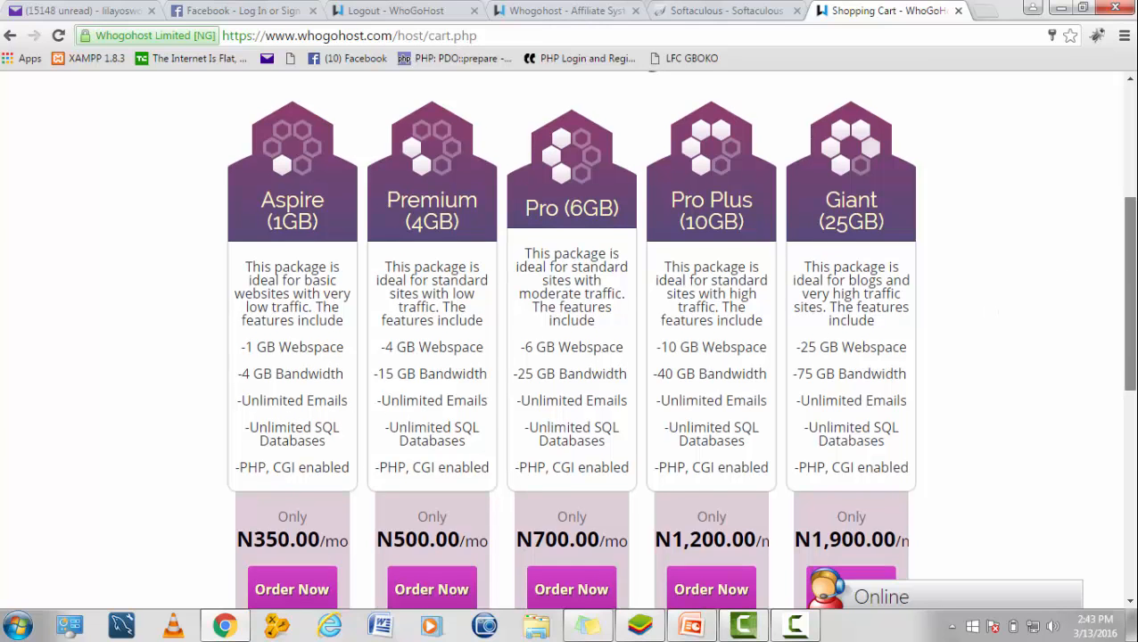
drag(1135, 291, 1135, 330)
click(283, 492)
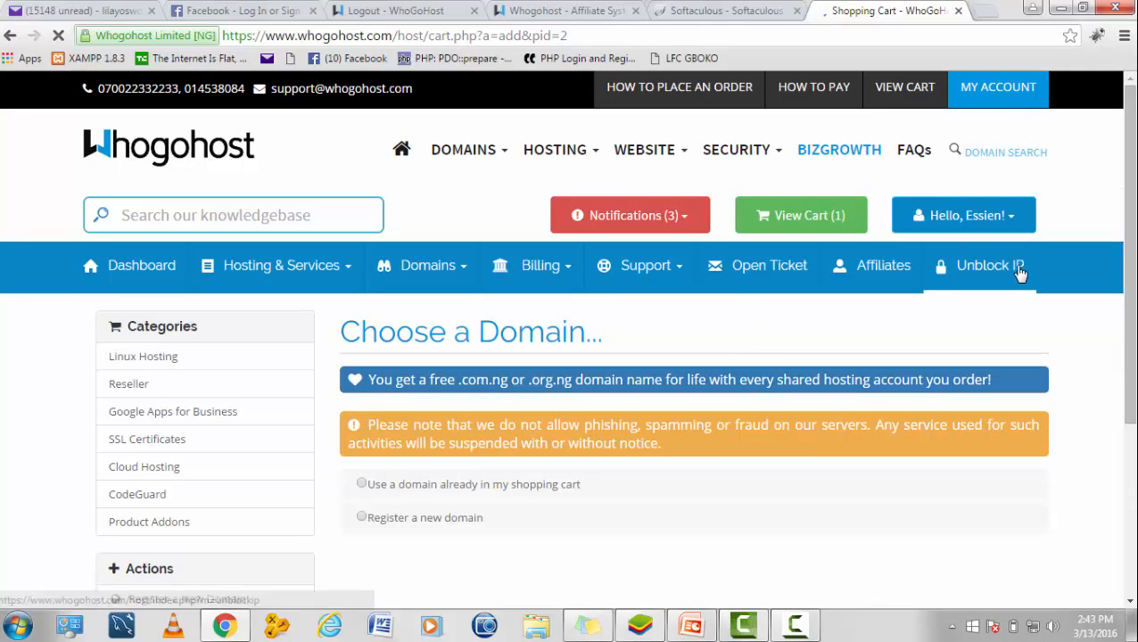
Step: Use chiliatiproduction.com, already in the shopping cart, as the hosting order's domain
scroll(1020, 274, down, 3)
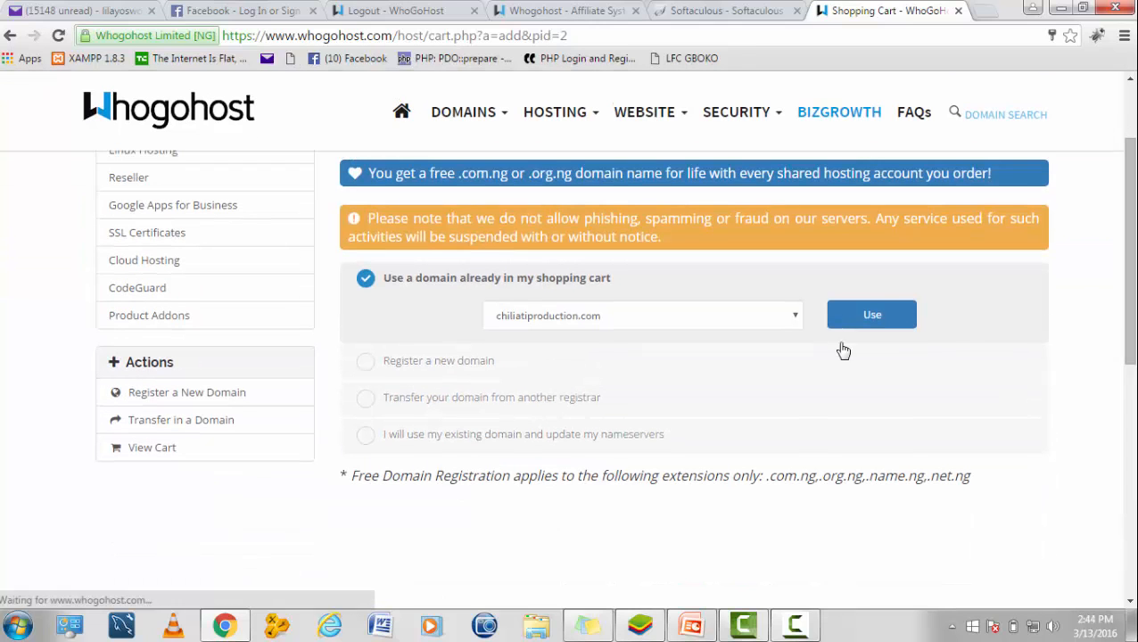
click(834, 321)
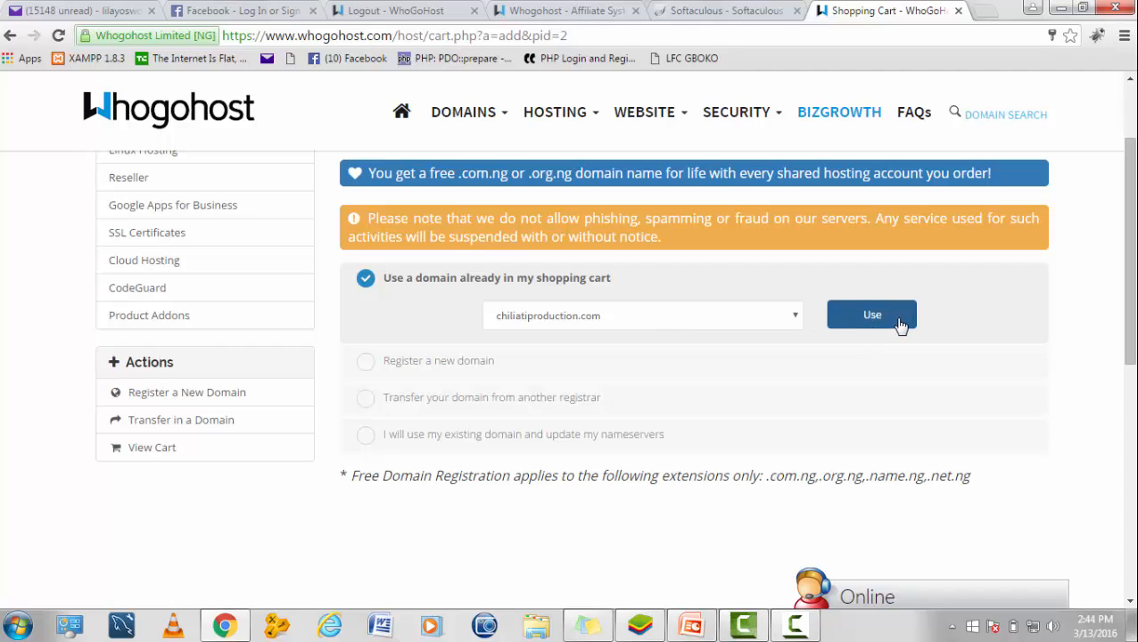
click(901, 326)
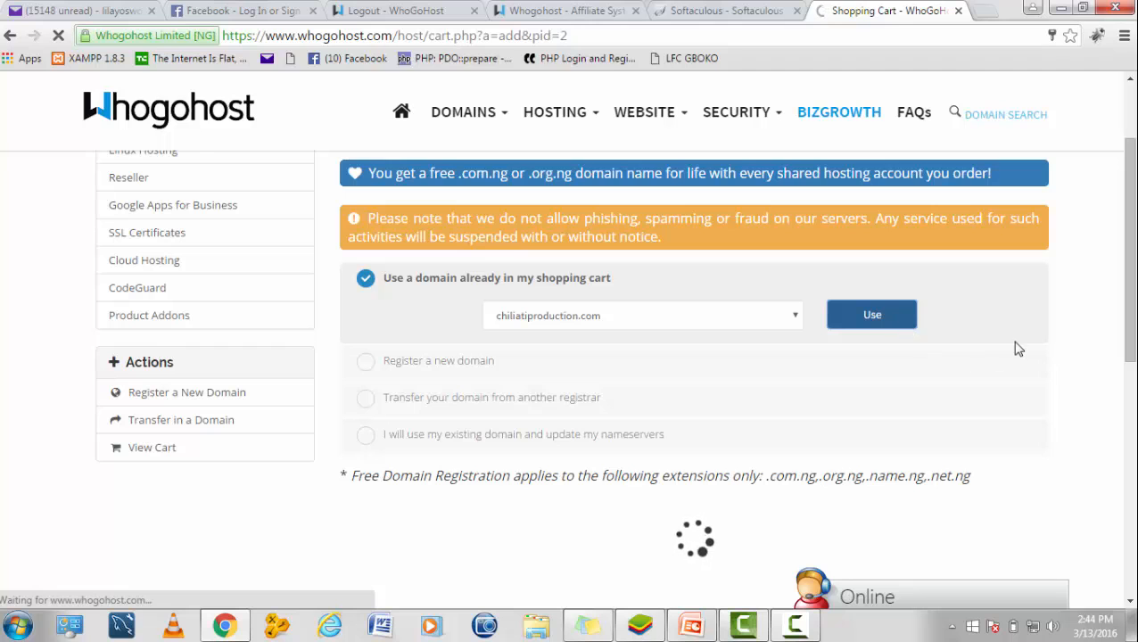
drag(1133, 310, 1133, 353)
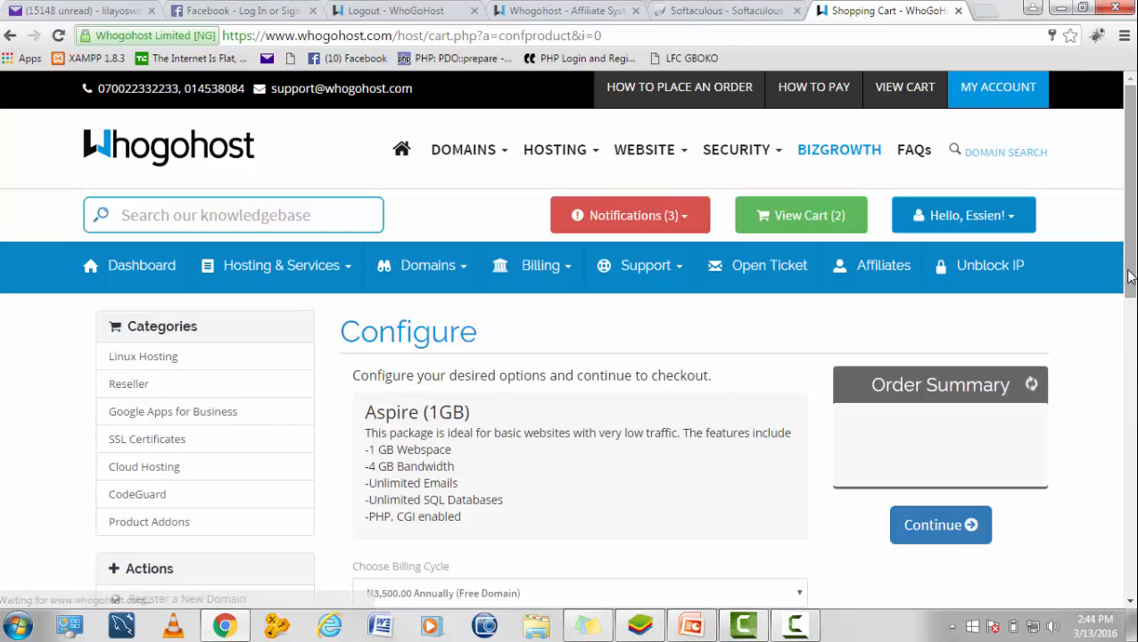
Step: Keep Aspire (1GB) on the N3,500.00 Annually (Free Domain) billing cycle and continue
drag(1131, 282, 1133, 353)
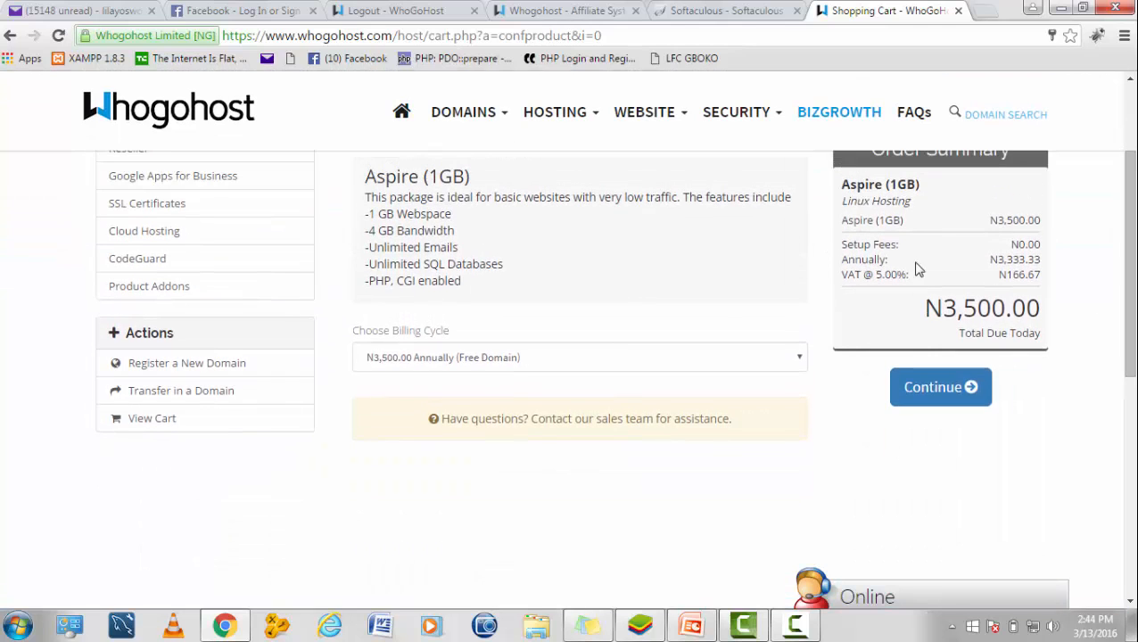
drag(1131, 311, 1131, 291)
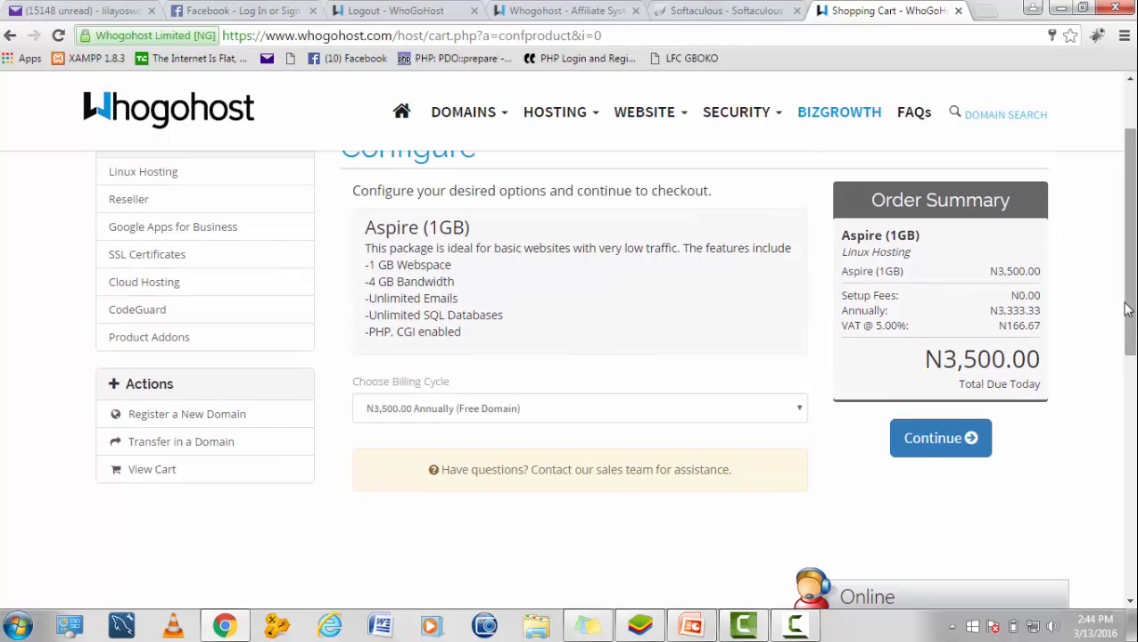
click(935, 432)
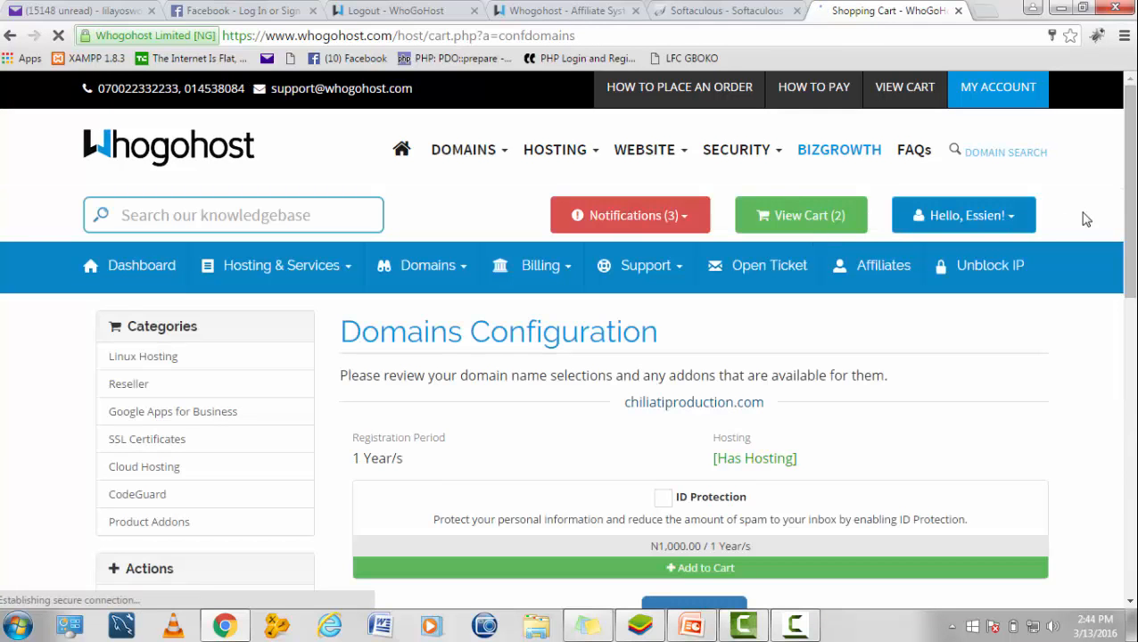
Step: Skip ID Protection for chiliatiproduction.com and proceed to Review & Checkout
scroll(1130, 216, down, 2)
scroll(1130, 216, down, 2)
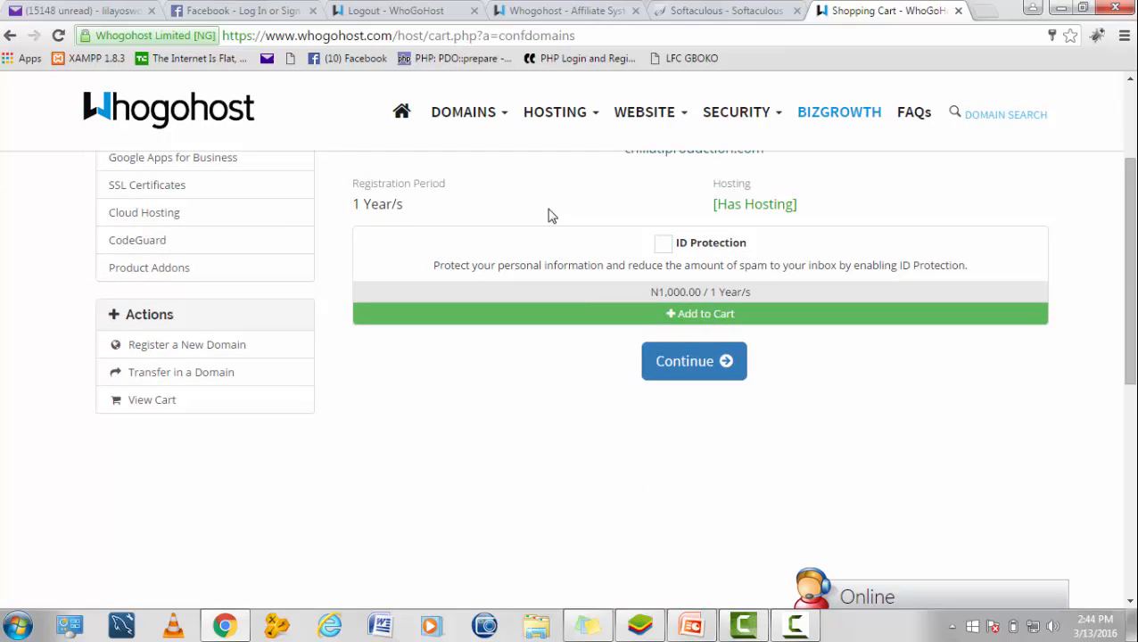
click(713, 374)
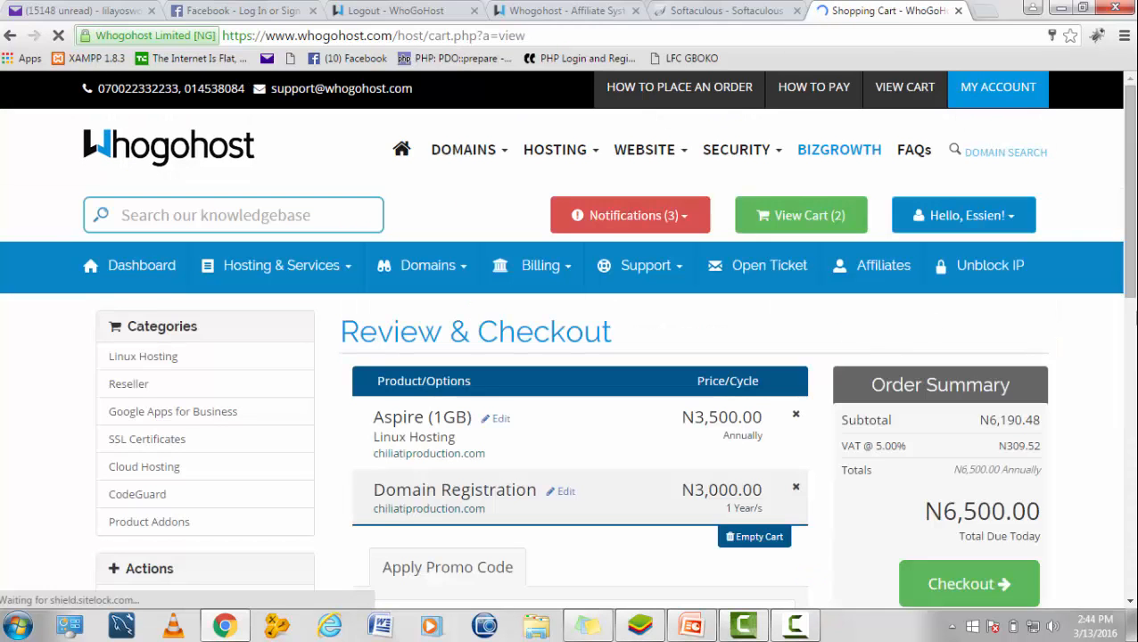
Step: Review the N6,500.00 cart of Aspire (1GB) hosting plus chiliatiproduction.com, then proceed to checkout
click(1135, 316)
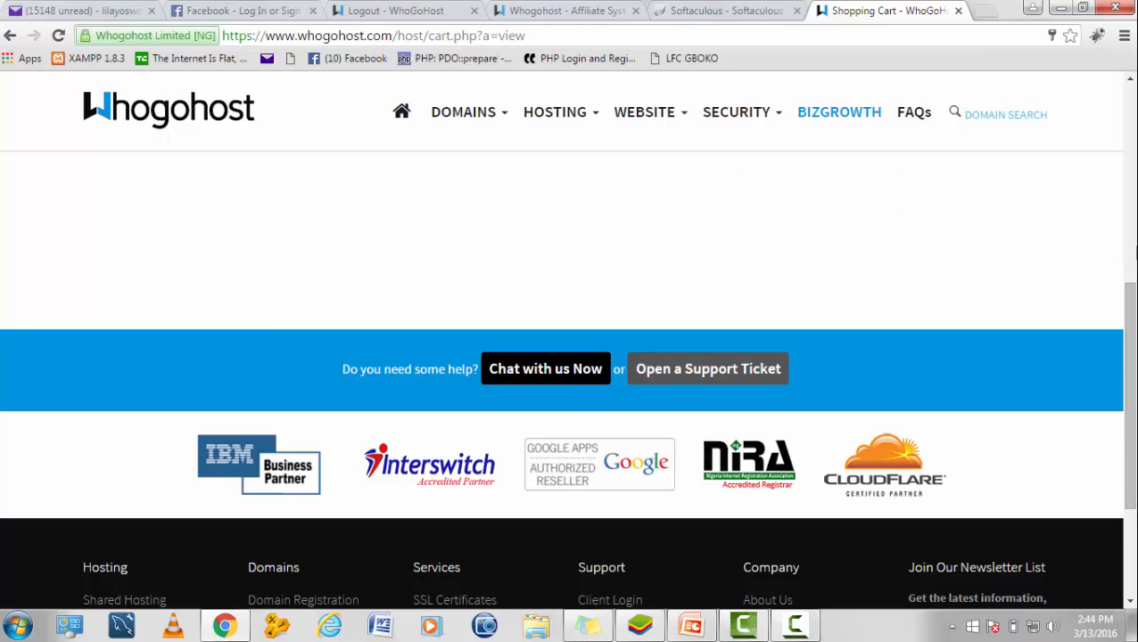
click(1130, 79)
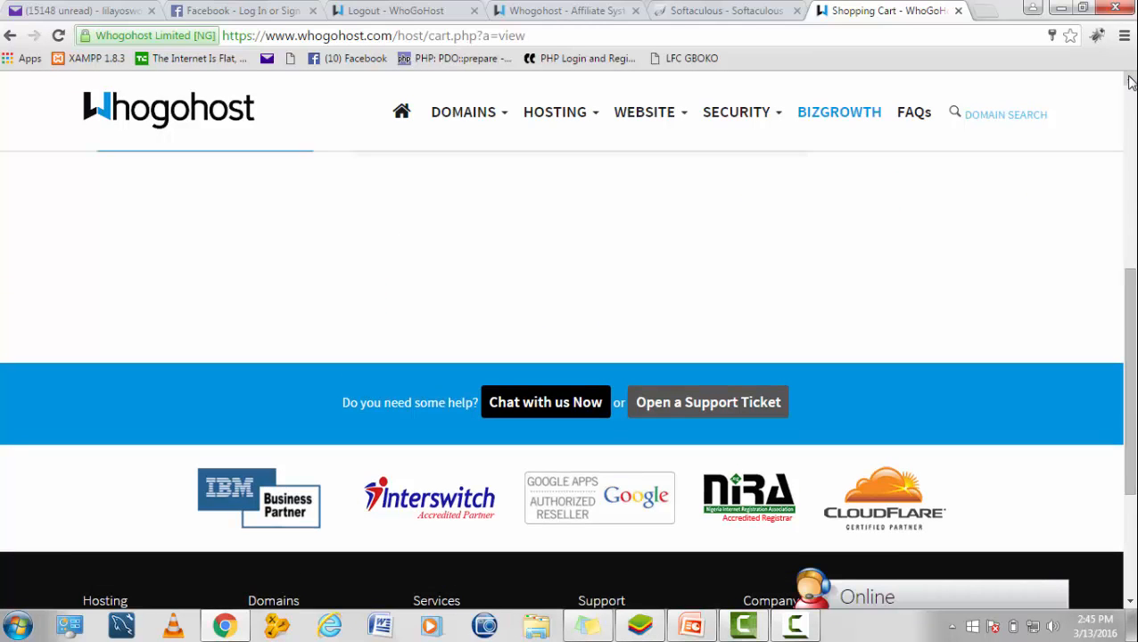
click(1131, 80)
click(1131, 79)
click(1131, 80)
click(1130, 79)
click(1130, 79)
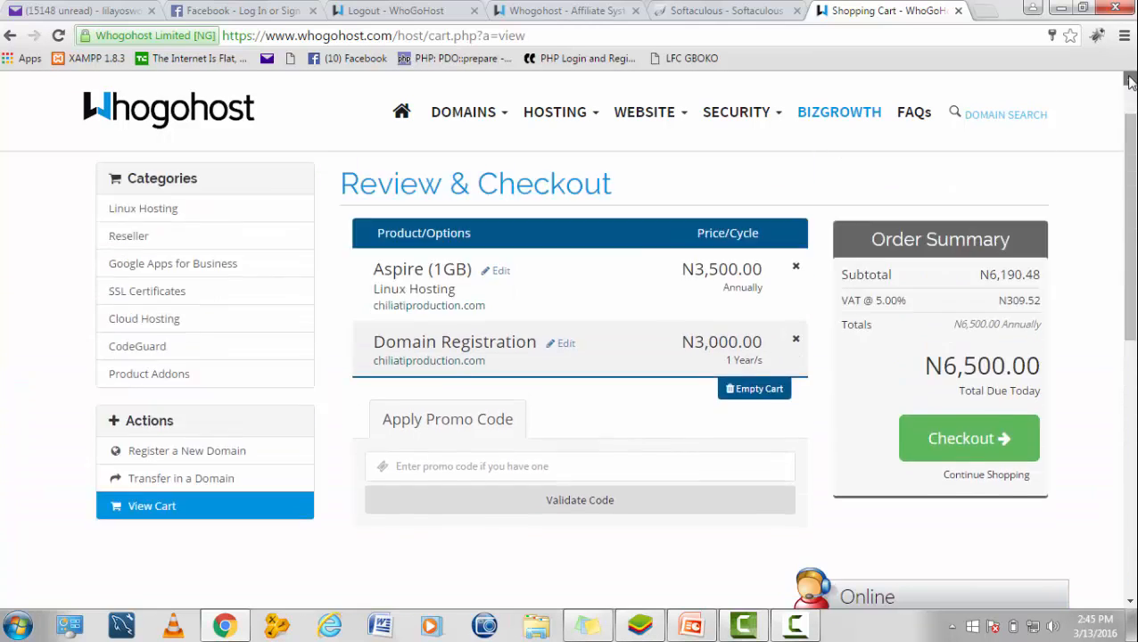
click(1131, 79)
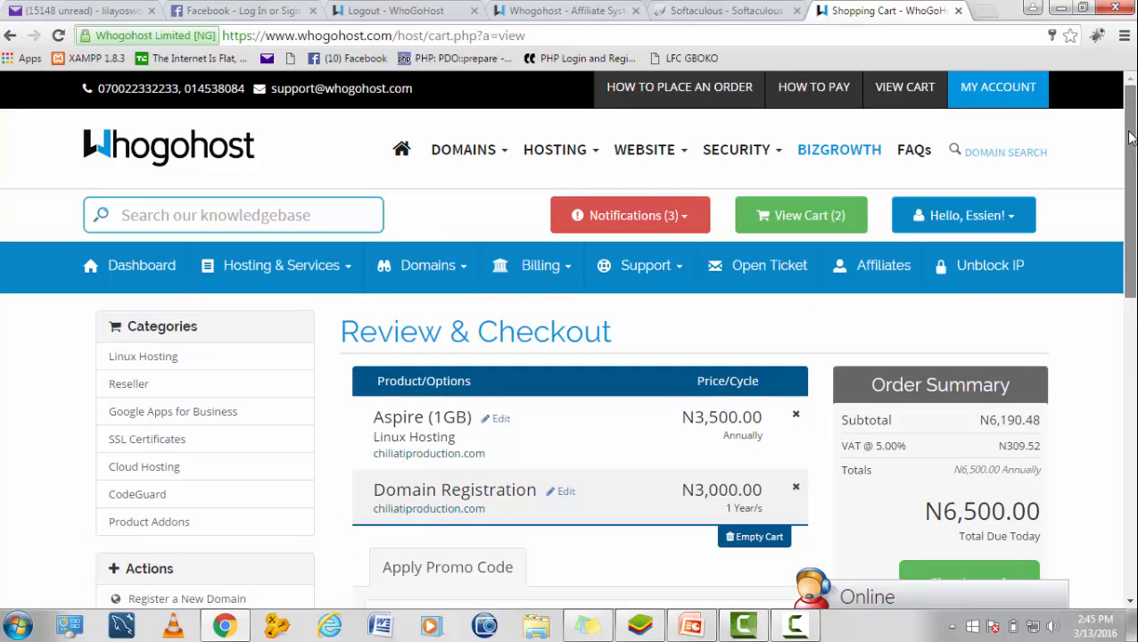
scroll(1131, 89, down, 3)
drag(1136, 204, 1135, 214)
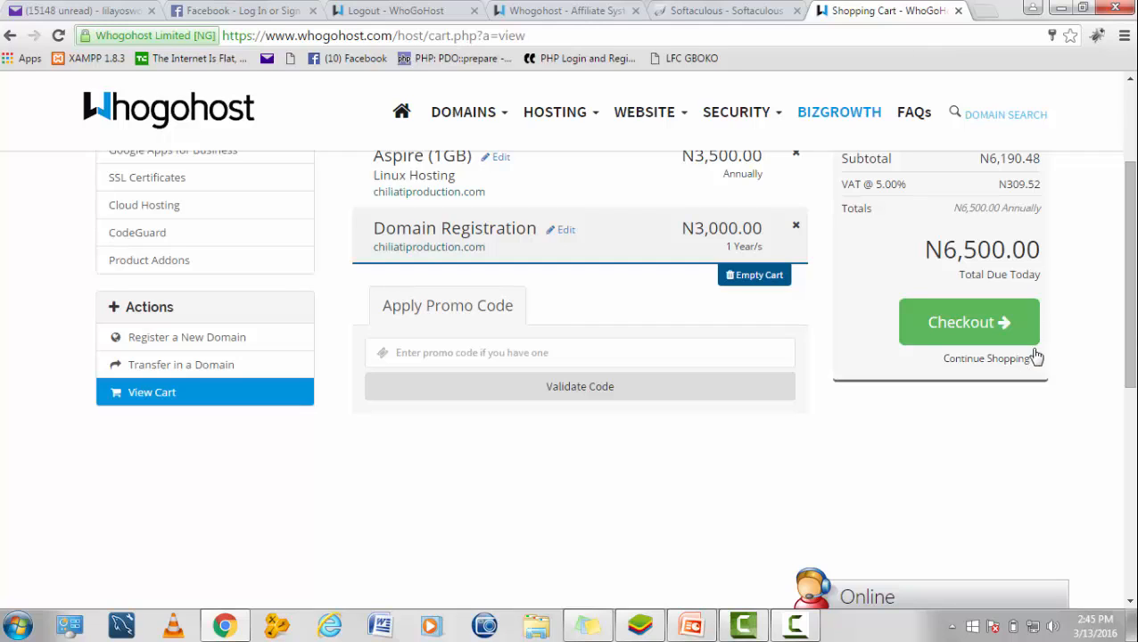
click(986, 331)
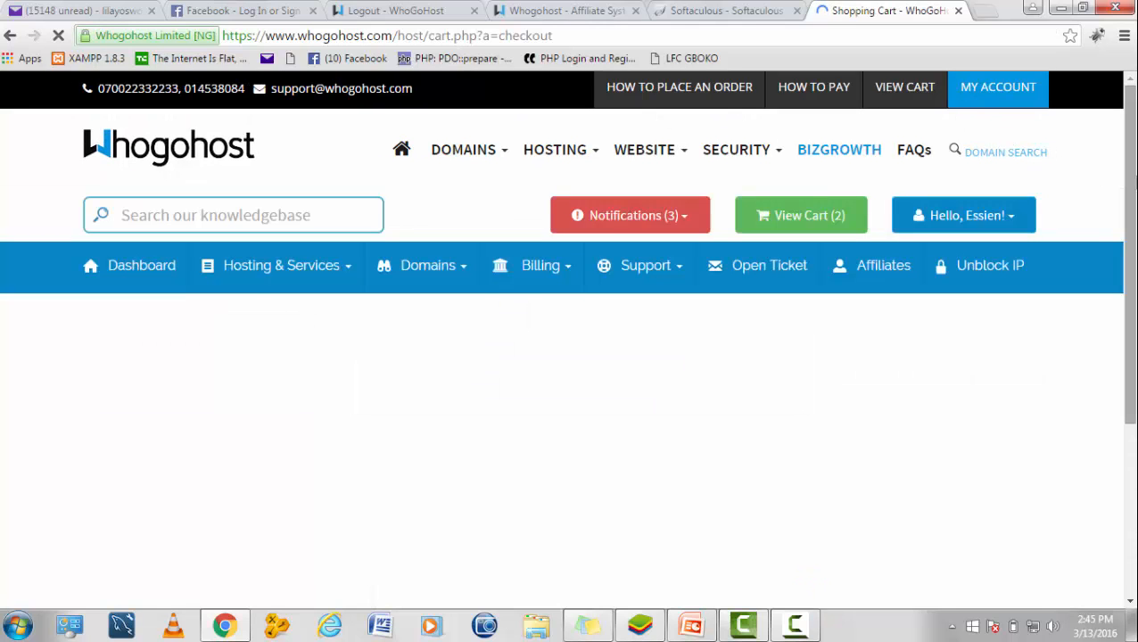
Step: Choose PayPal as the payment method, adding N323.14 in gateway charges for a N6823.14 total
drag(1132, 164, 1137, 379)
scroll(711, 339, down, 4)
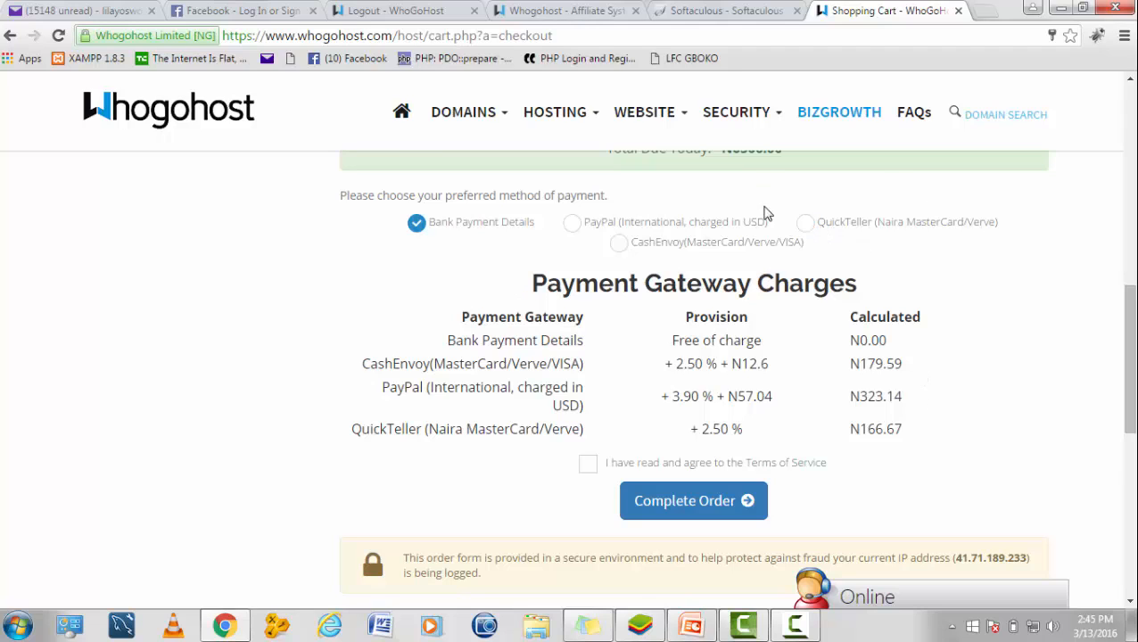
click(806, 222)
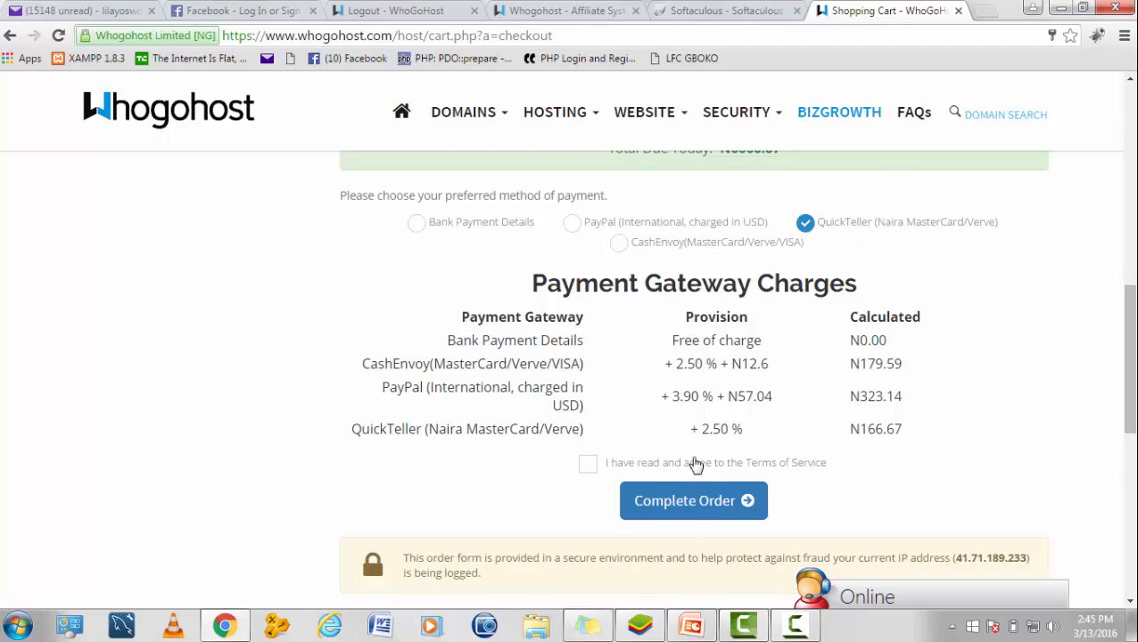
click(573, 223)
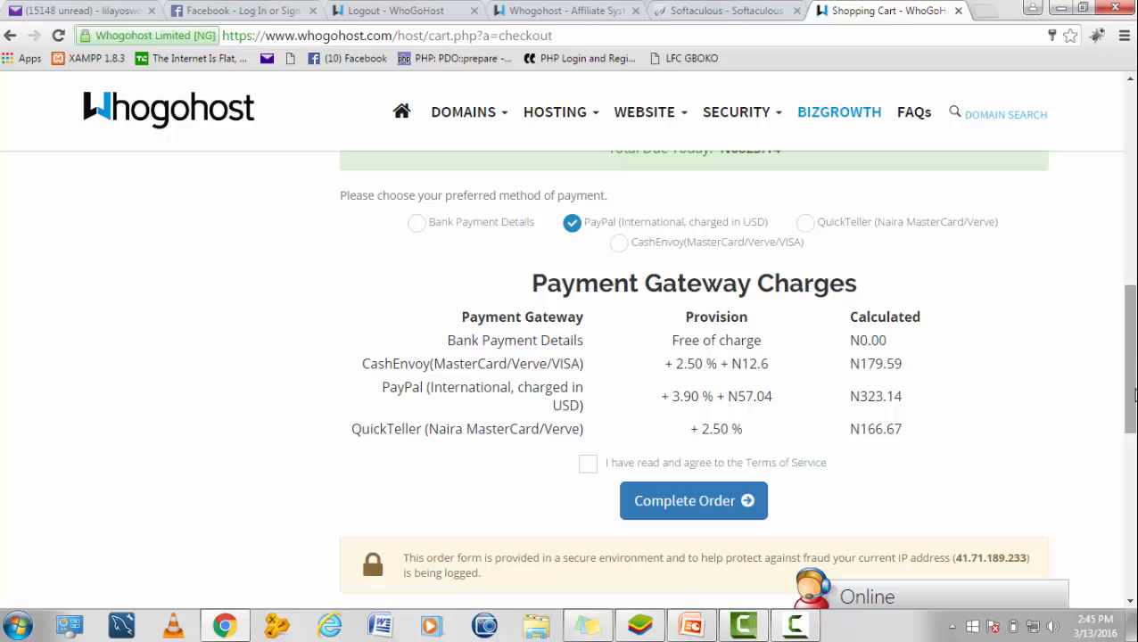
drag(1131, 396, 1131, 423)
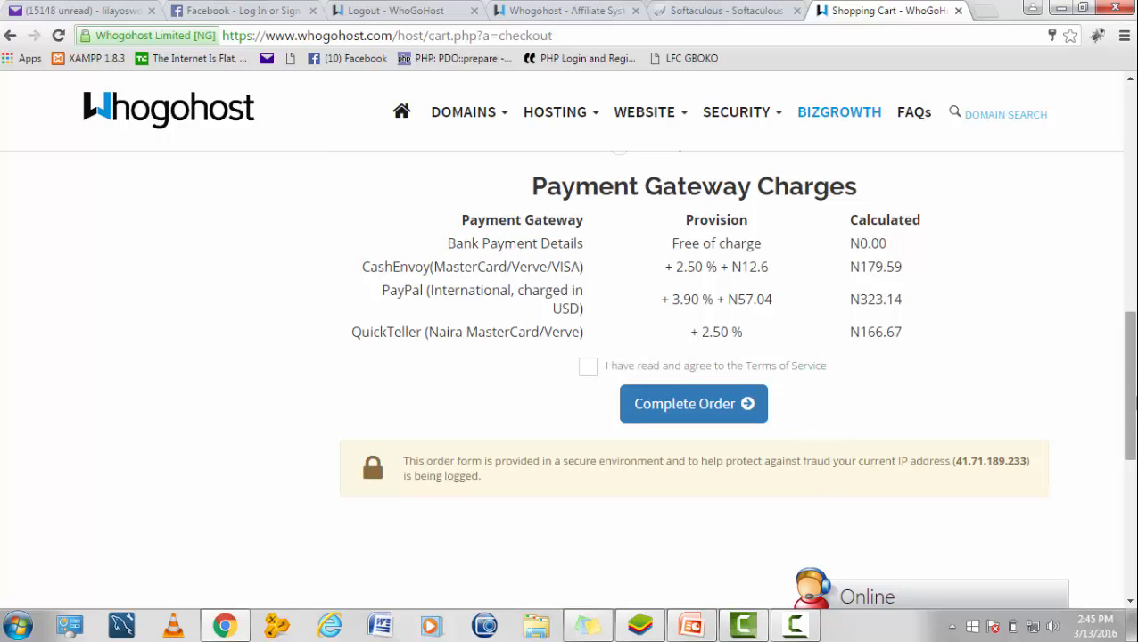
drag(1131, 411, 1133, 382)
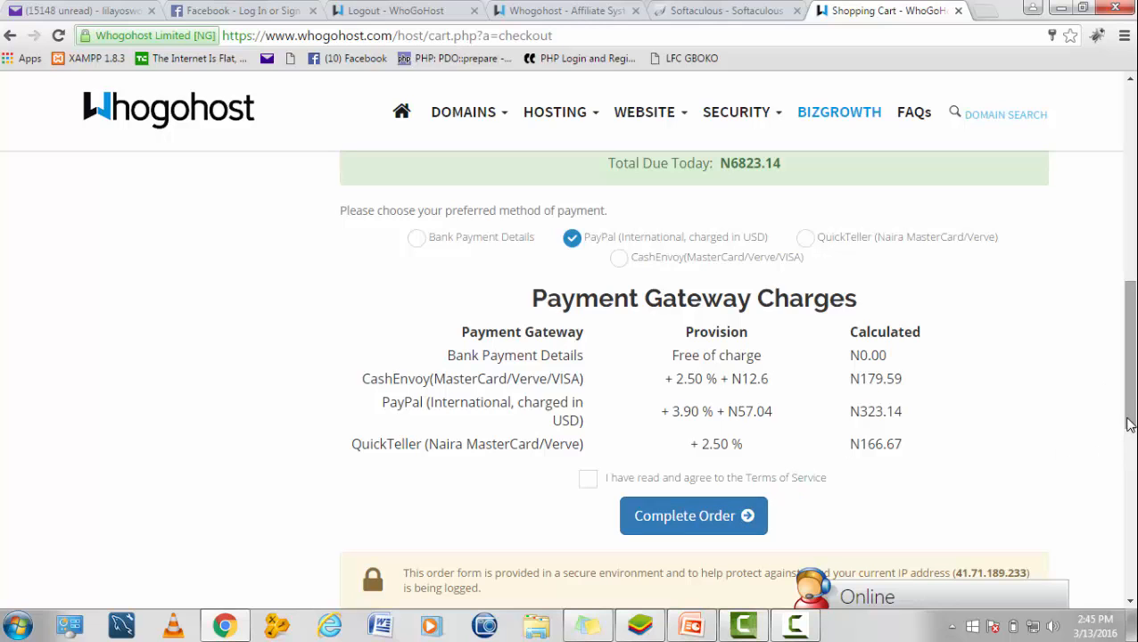
drag(1131, 425, 1133, 178)
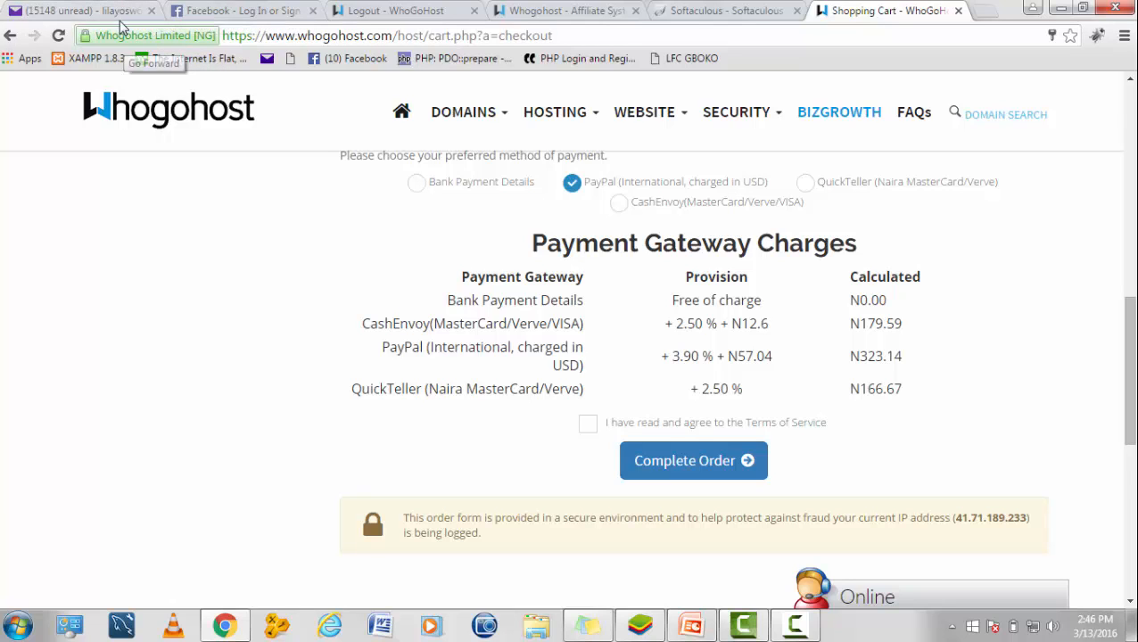
Step: Read the Whogohost Hosting Details email for chiliatiproductions.com in Yahoo Mail, then open a blank tab
click(105, 10)
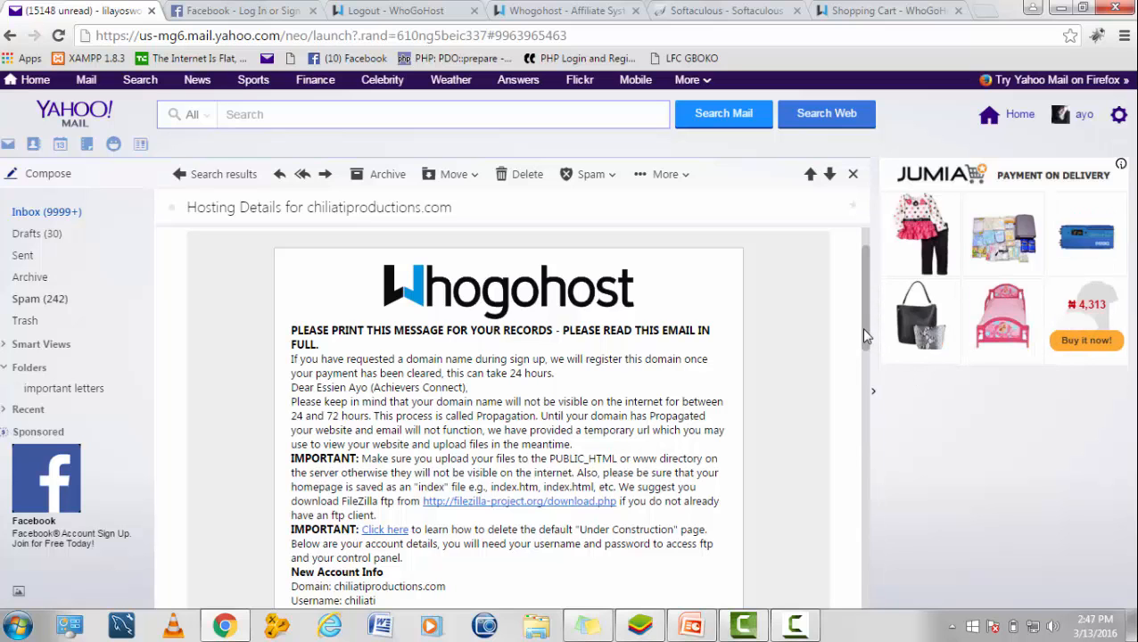
drag(861, 329, 880, 418)
scroll(886, 440, down, 1)
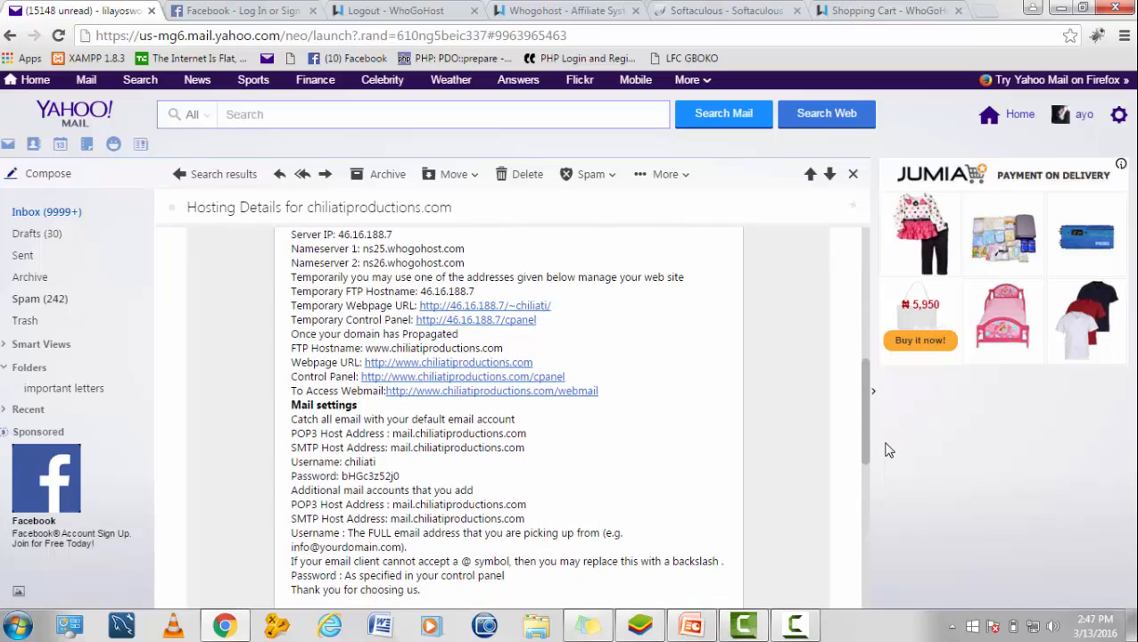
scroll(884, 419, up, 4)
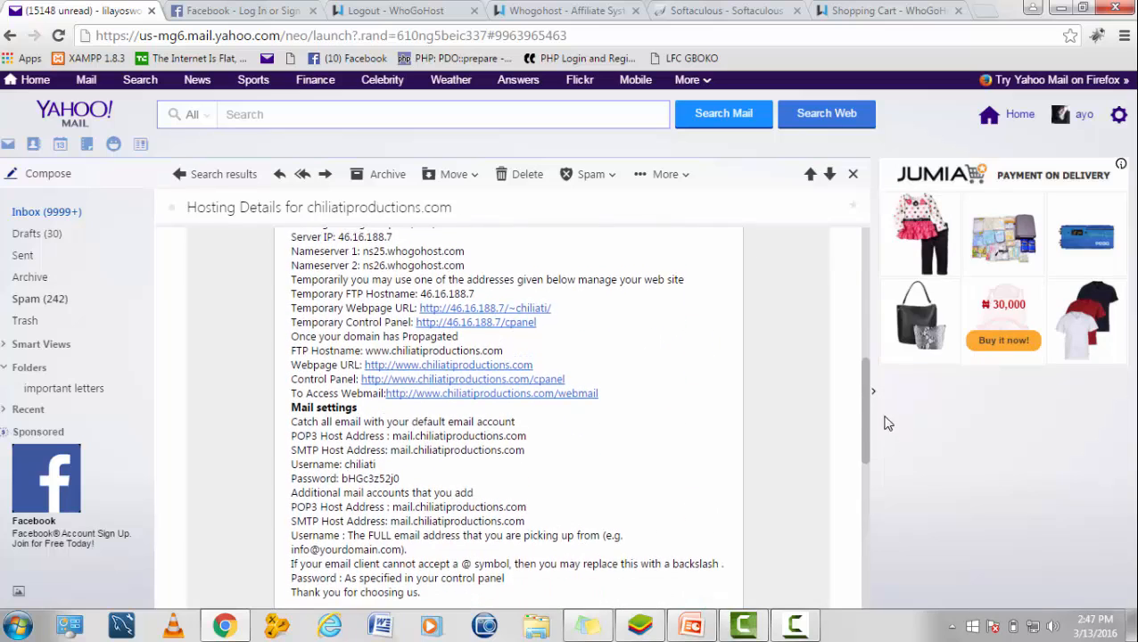
drag(872, 357, 869, 321)
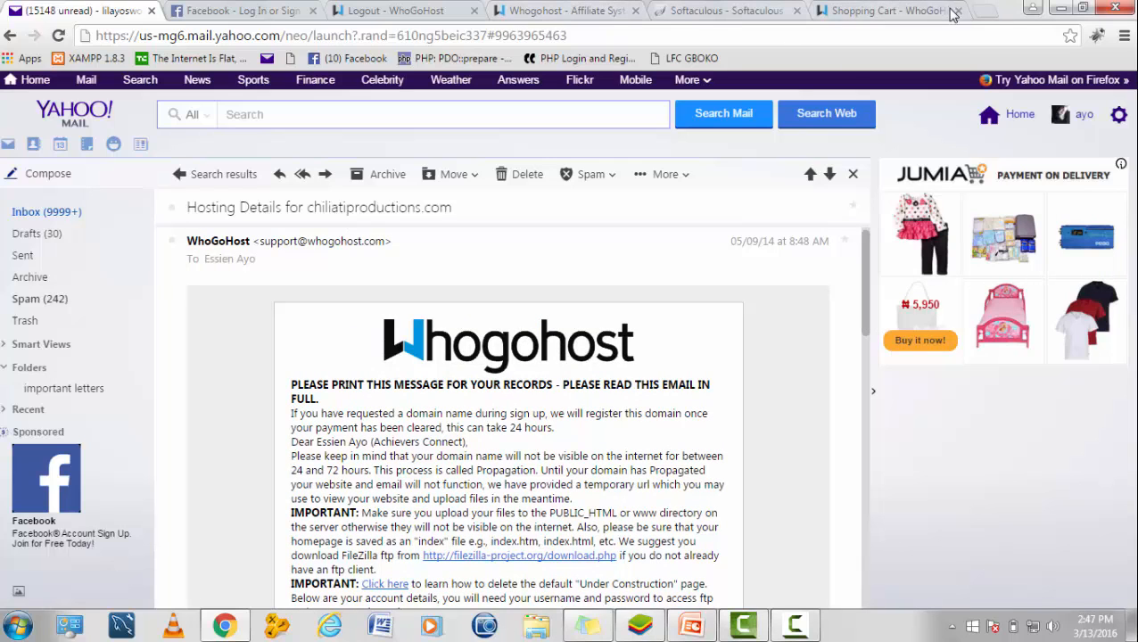
click(983, 11)
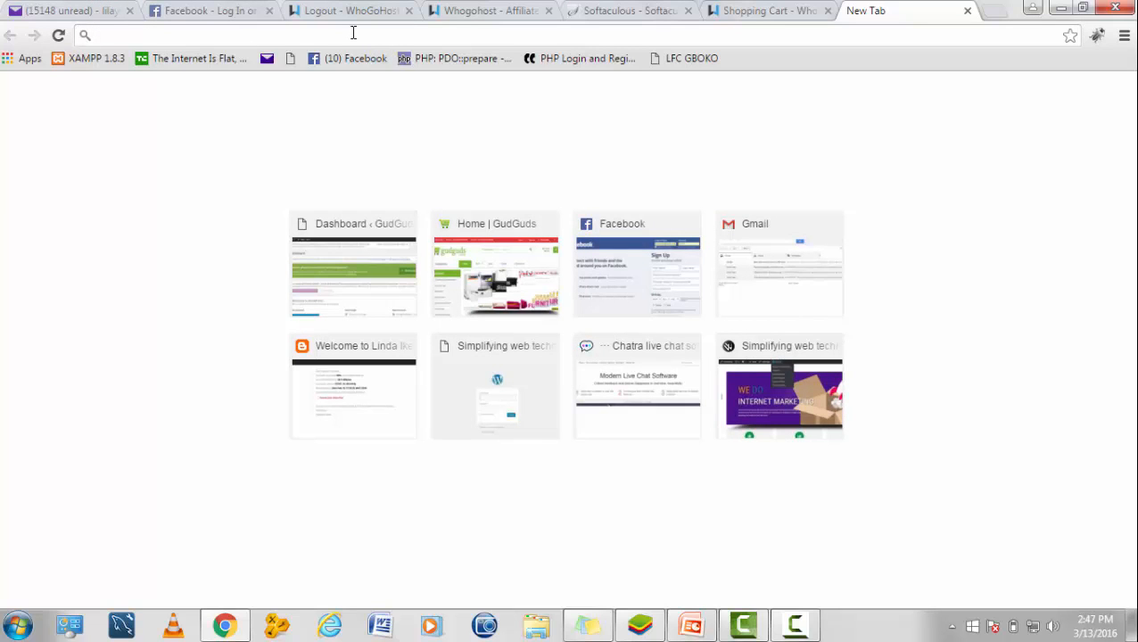
text(www)
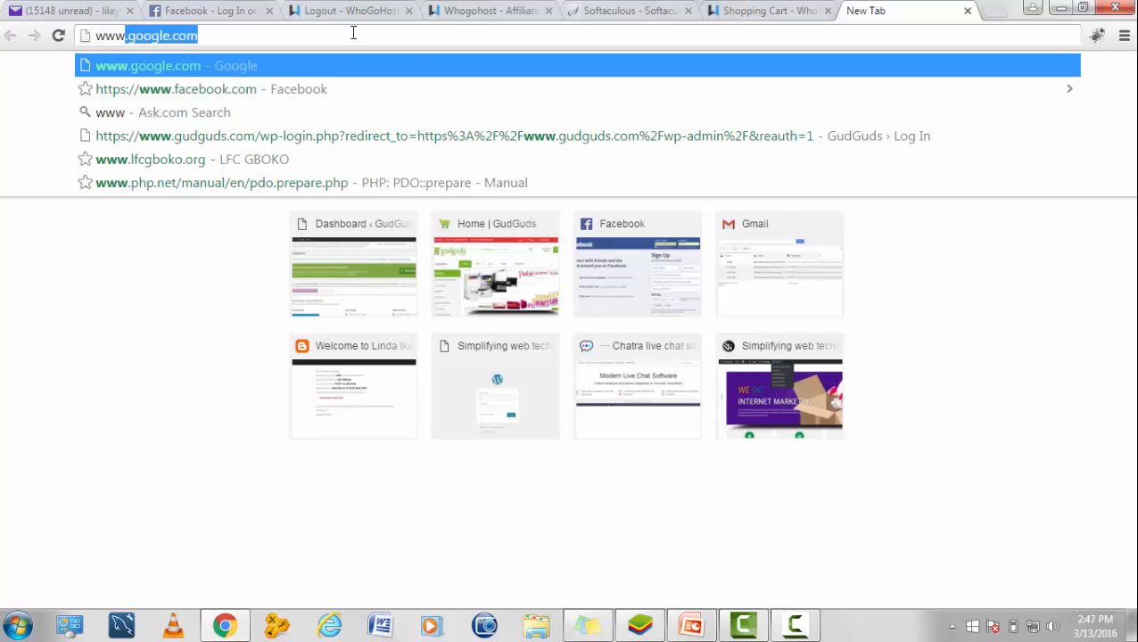
text(.)
key(BackSpace)
text(/)
key(BackSpace)
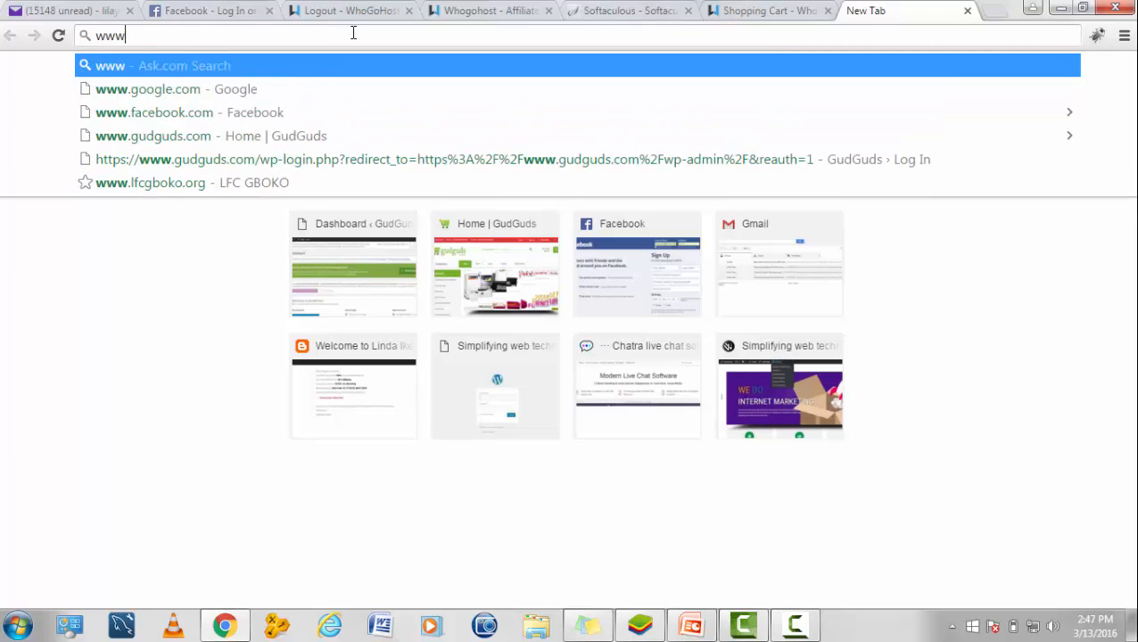
text(.chiliatiproductions.com)
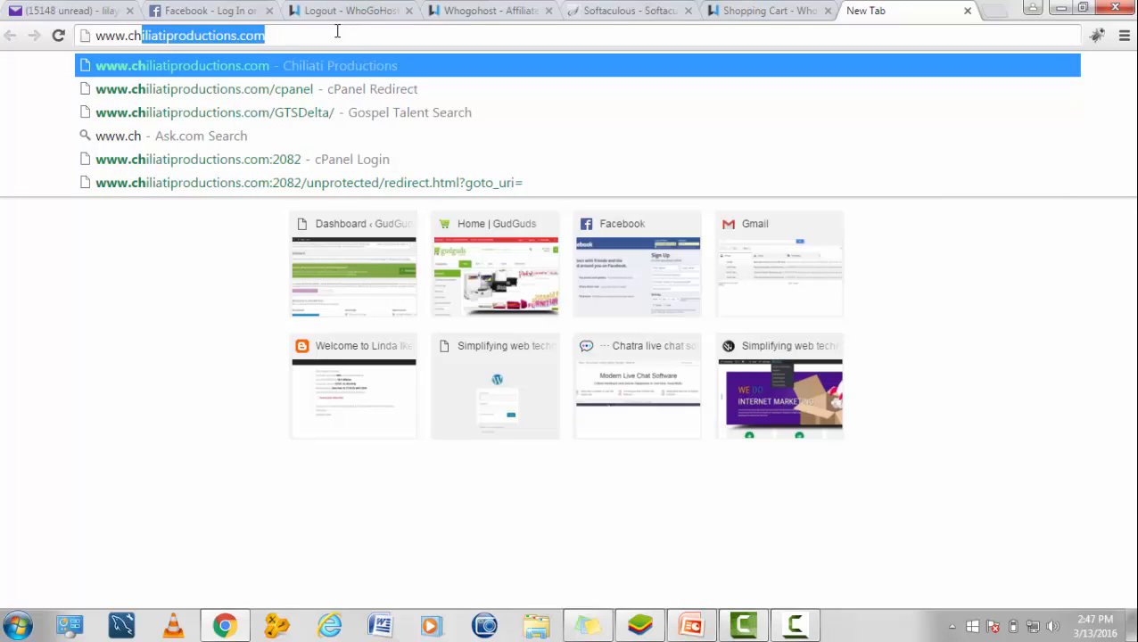
key(Right)
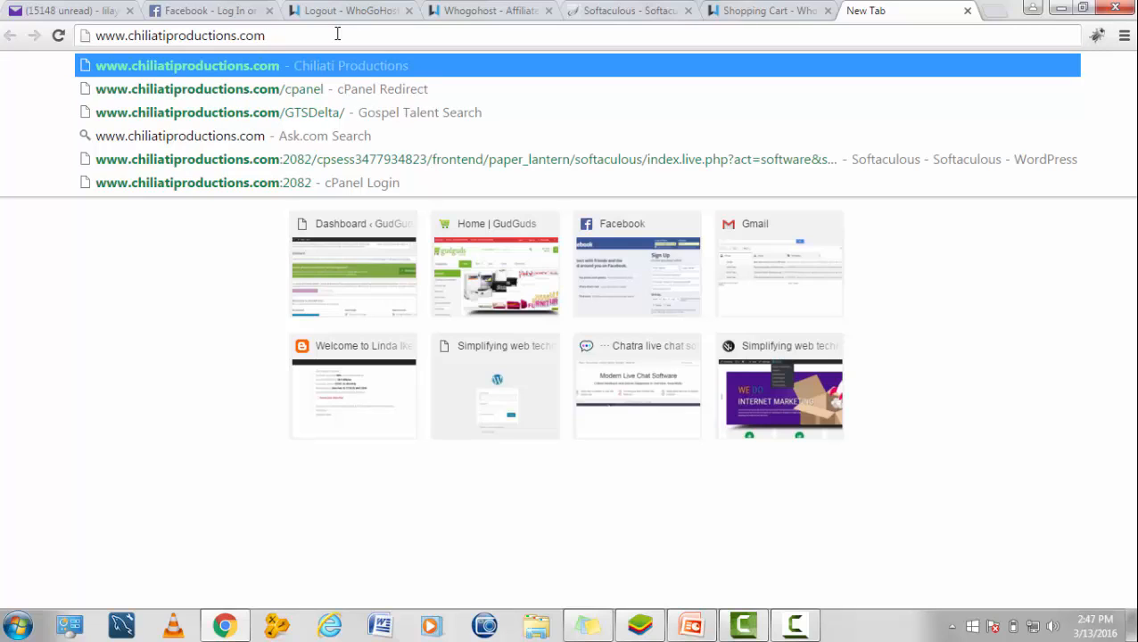
text(/)
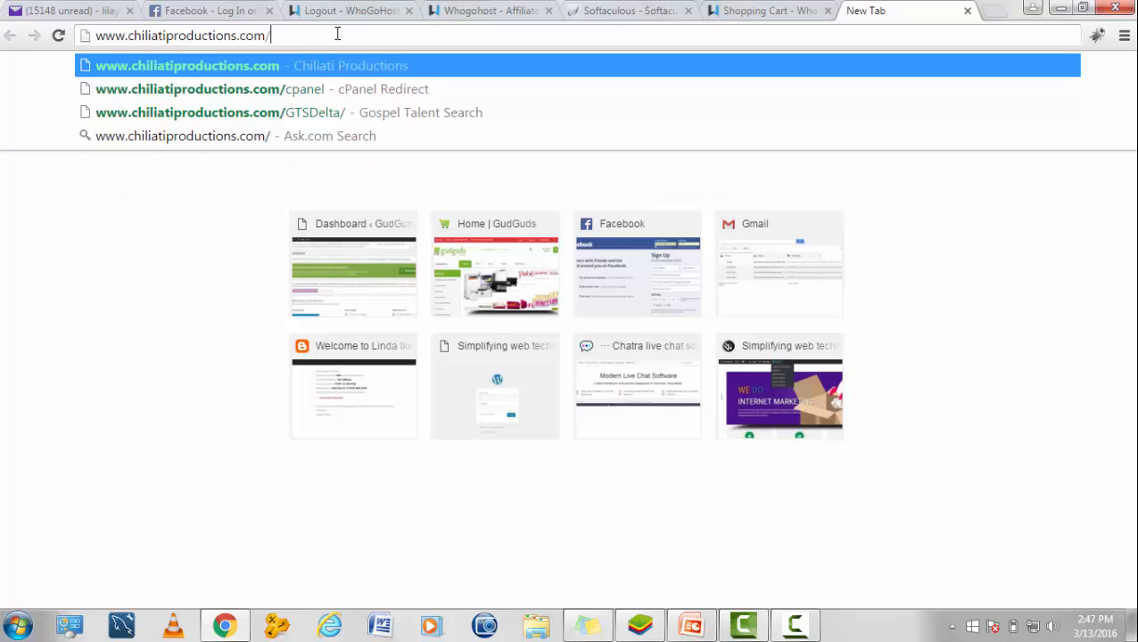
text(cpsa)
key(BackSpace)
key(BackSpace)
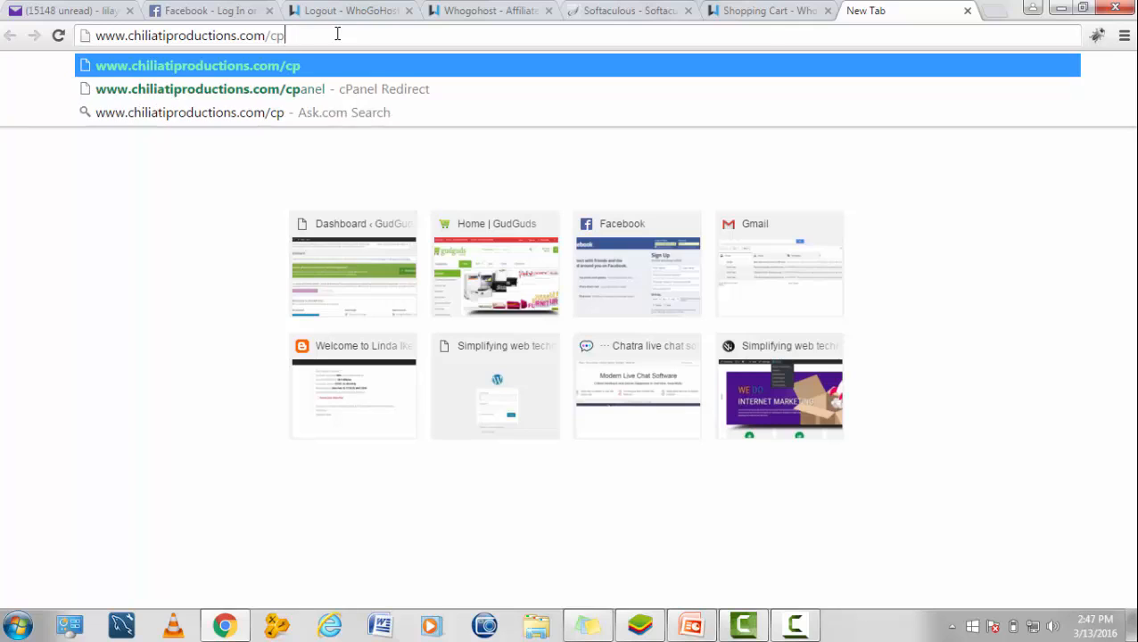
text(a)
text(nel)
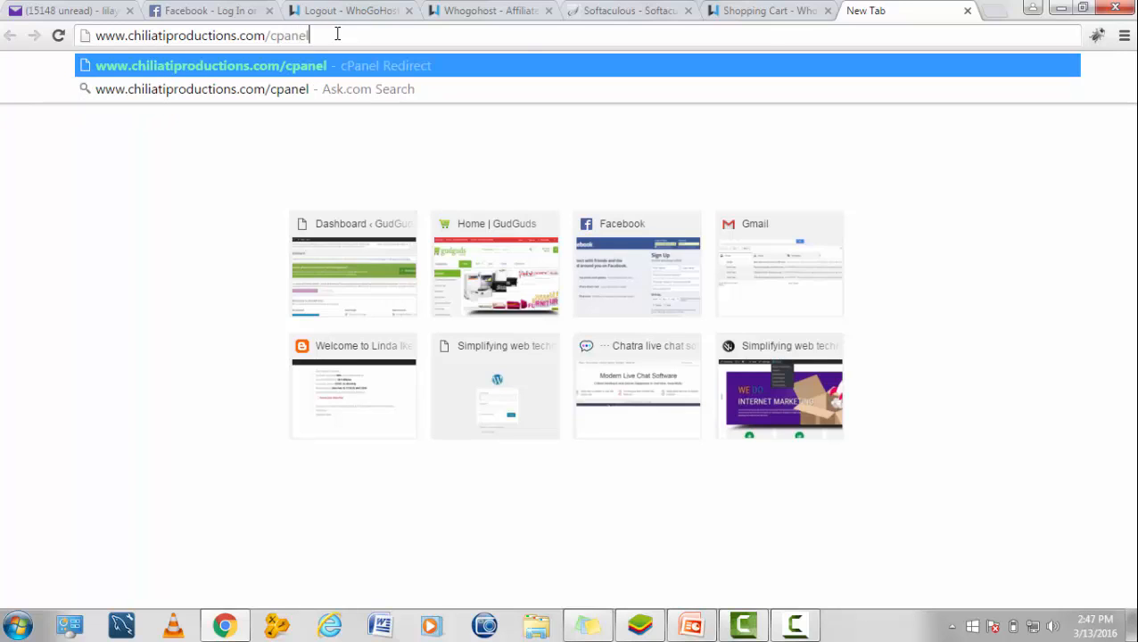
key(Return)
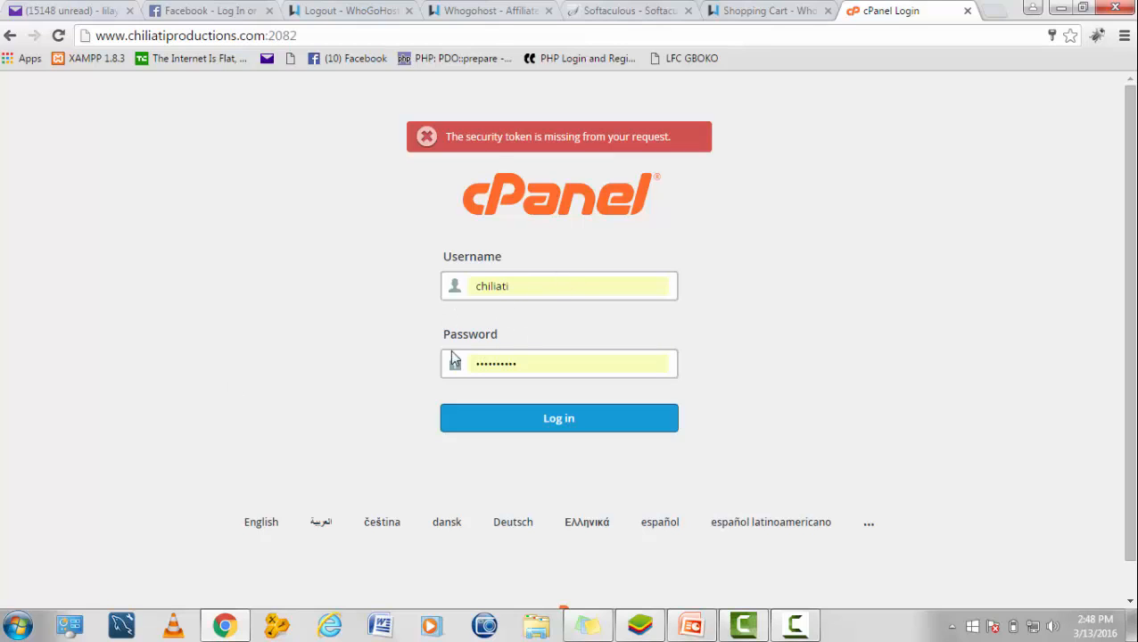
Step: Log in to cPanel using the saved username and password
click(539, 417)
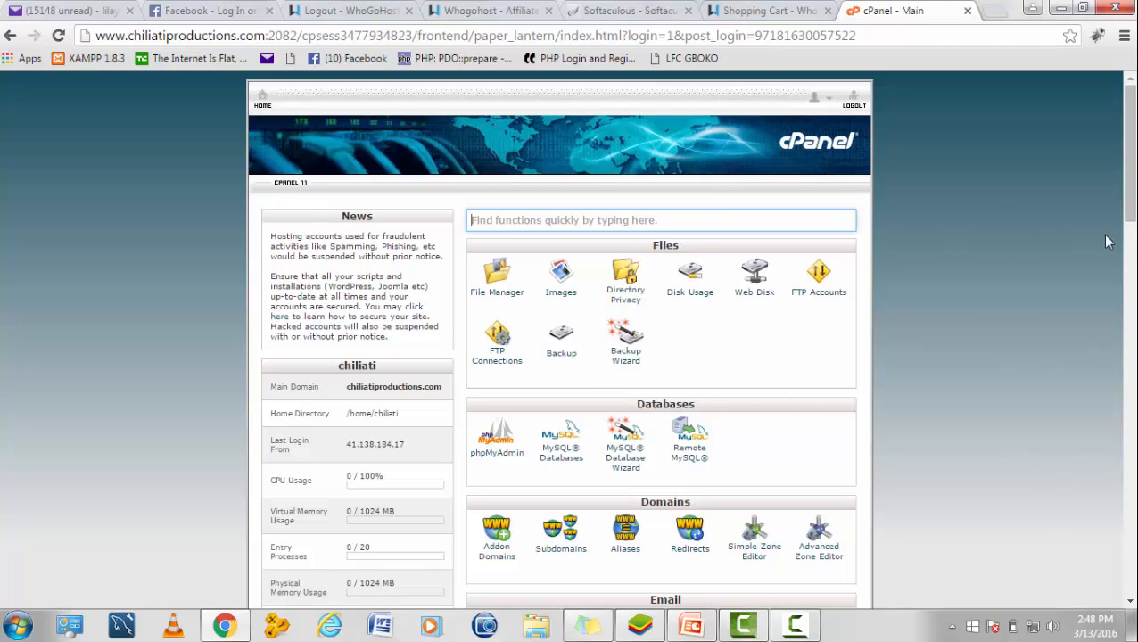
Step: Find Softaculous Apps Installer in cPanel and open its WordPress script page
scroll(1126, 205, down, 1)
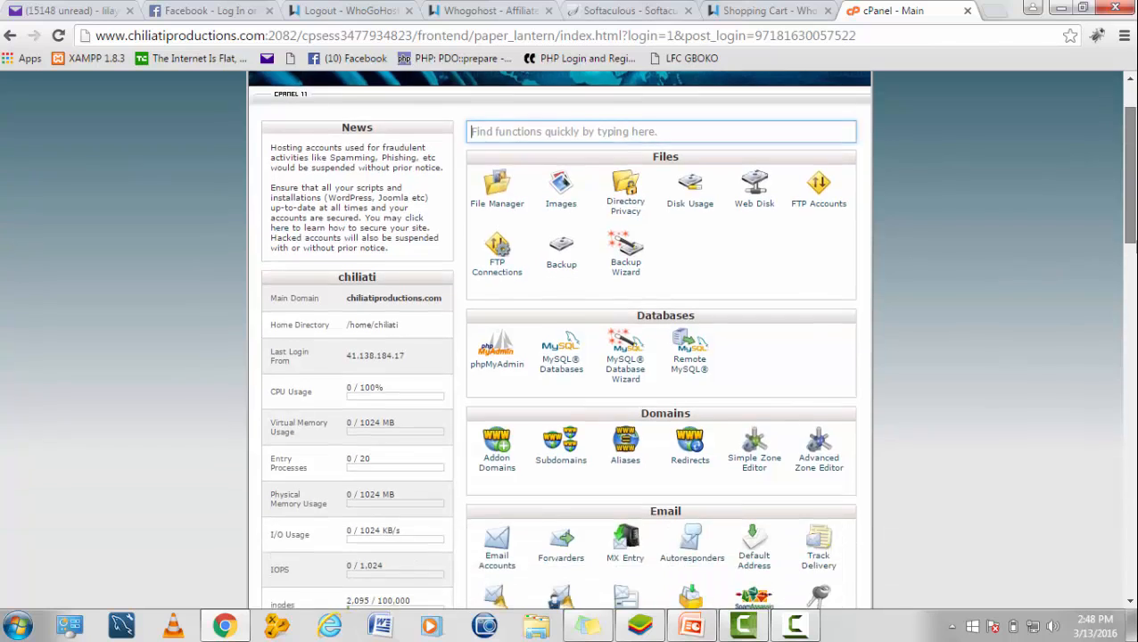
scroll(1126, 205, down, 1)
scroll(1126, 205, up, 2)
scroll(1126, 205, down, 6)
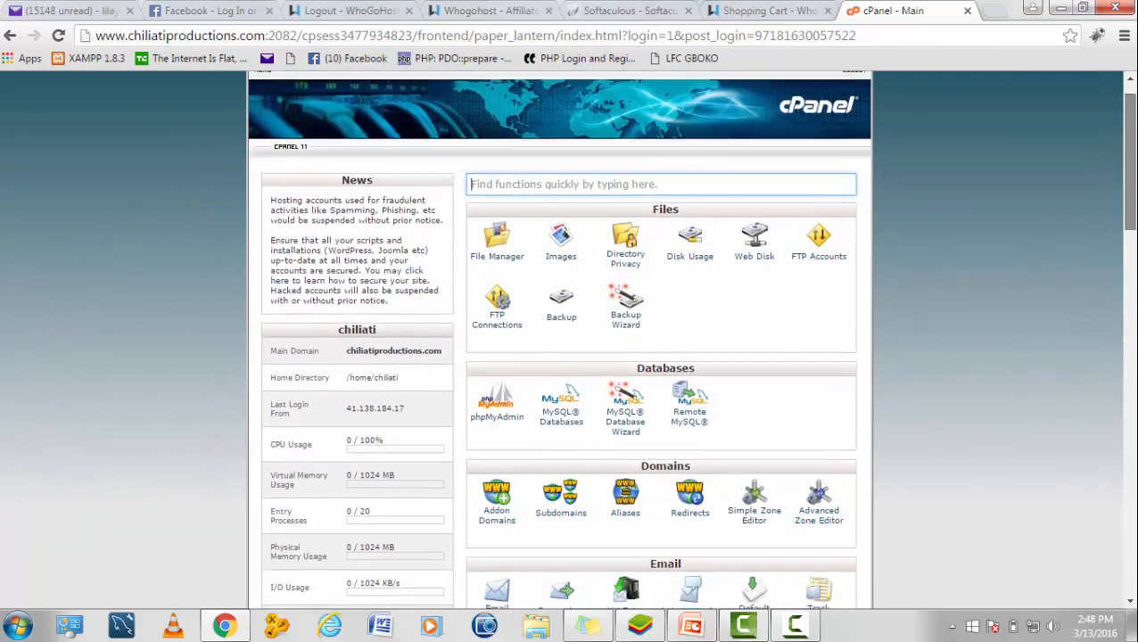
scroll(1125, 205, up, 1)
drag(1135, 308, 1121, 256)
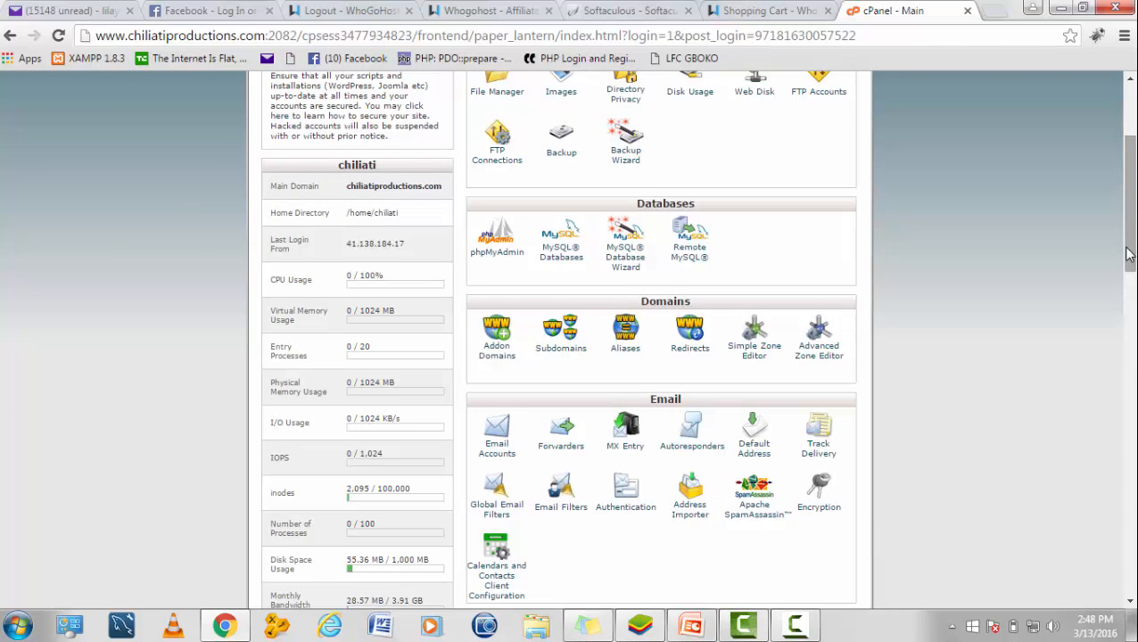
drag(1127, 255, 1127, 283)
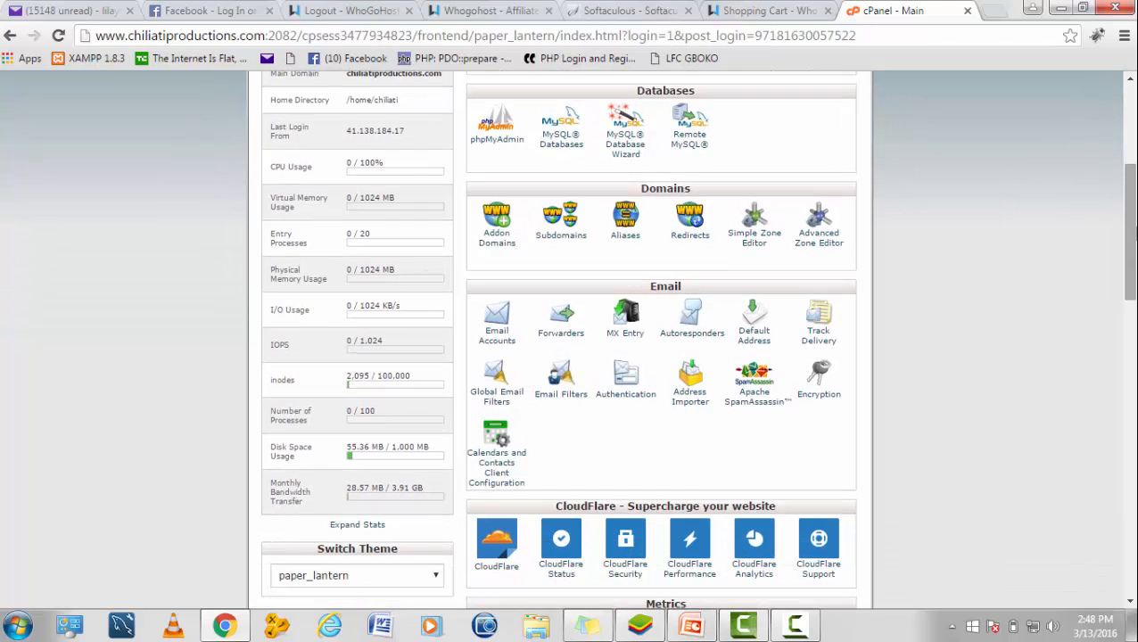
drag(1135, 230, 1134, 468)
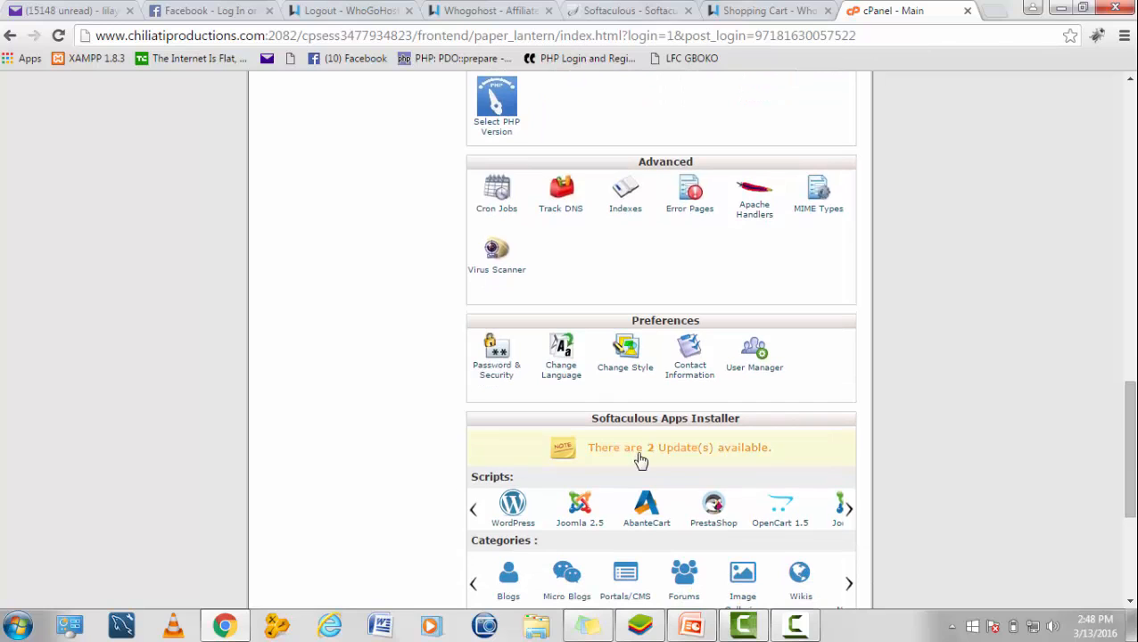
click(513, 524)
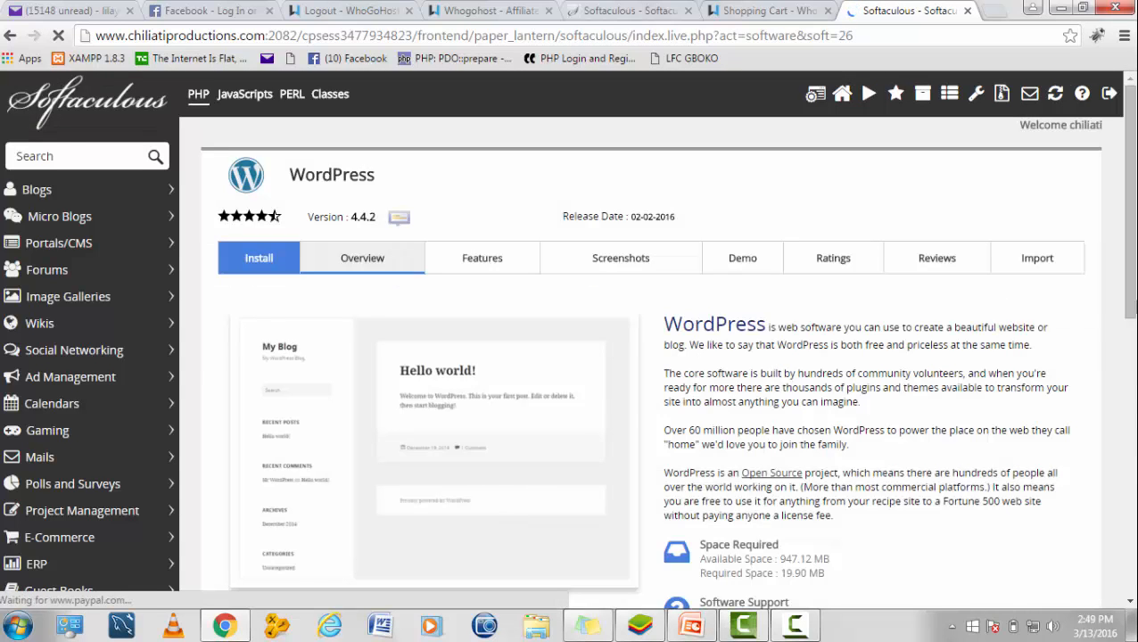
Step: Open the WordPress Install form and clear the In Directory field
mouse_move(1131, 288)
mouse_down()
mouse_move(1135, 459)
mouse_move(1135, 281)
mouse_up()
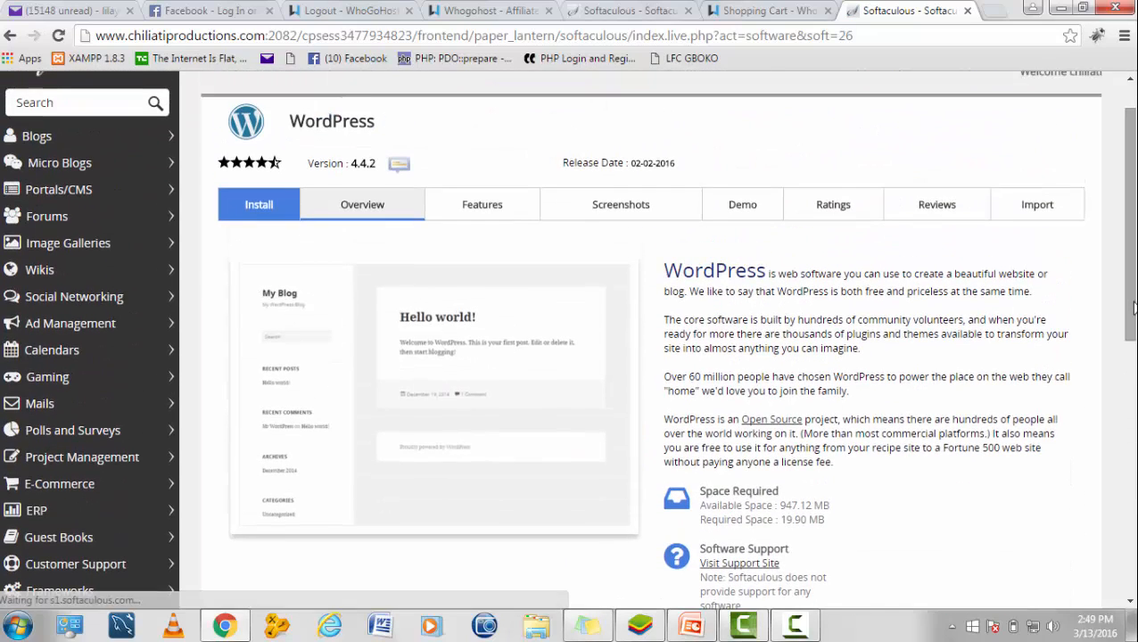
click(271, 207)
click(633, 435)
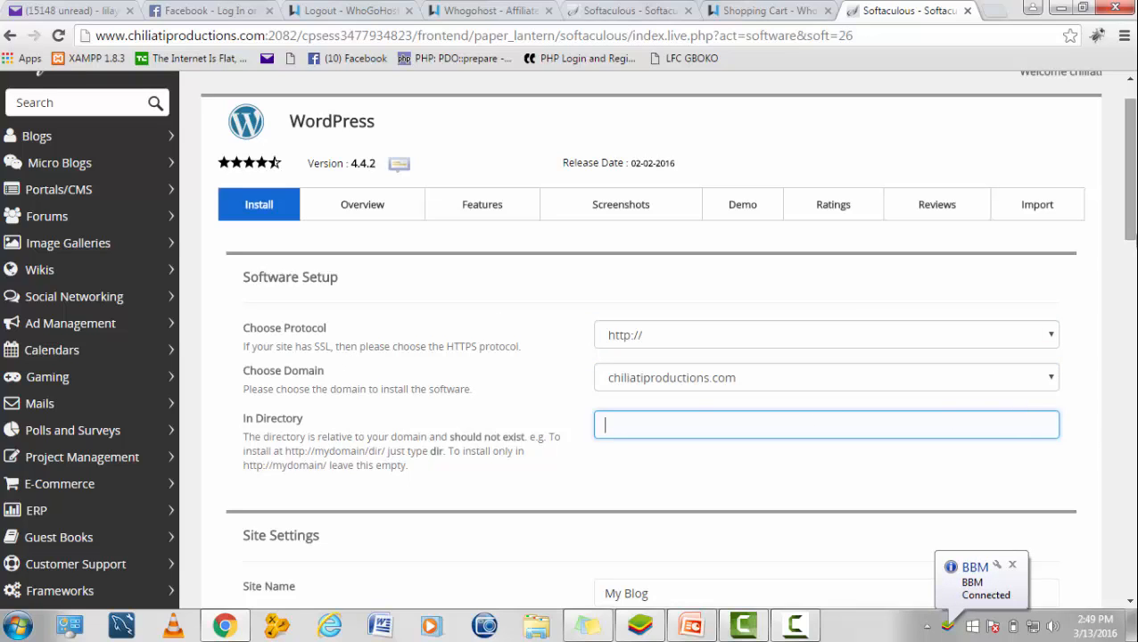
Step: Replace the weak default admin password with a strong password in the Admin Account section
drag(1131, 208, 1131, 310)
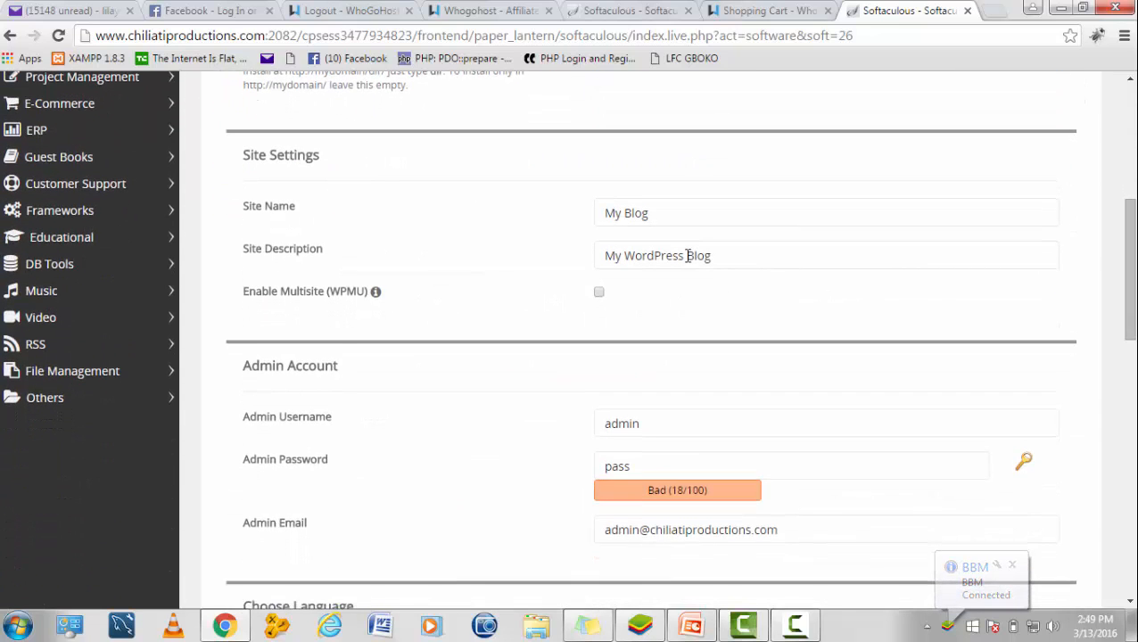
click(653, 254)
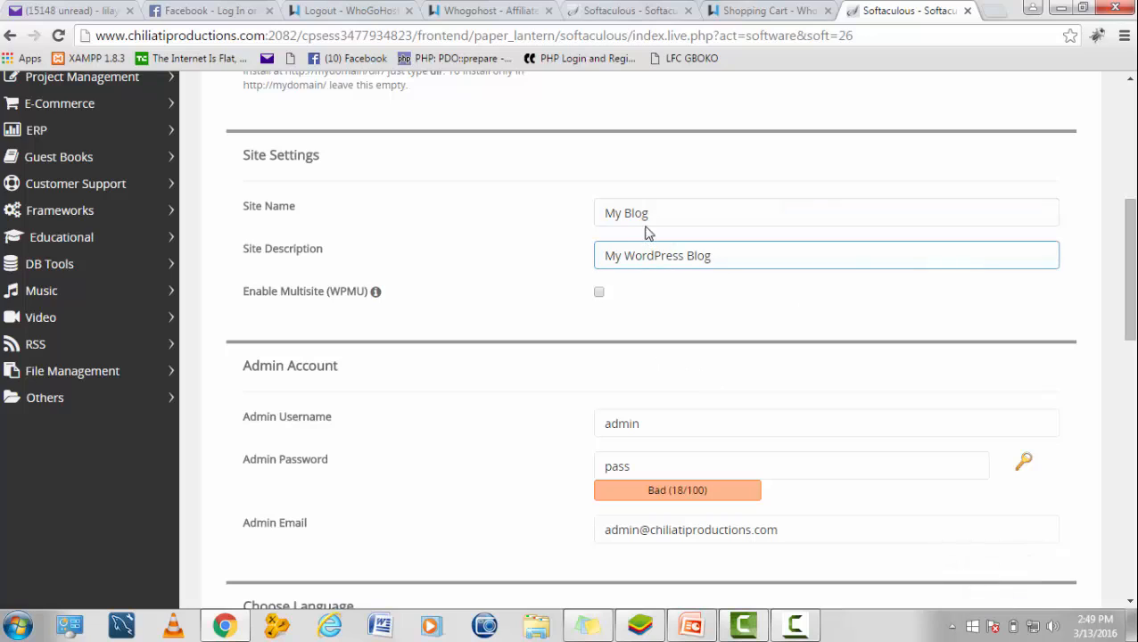
click(652, 222)
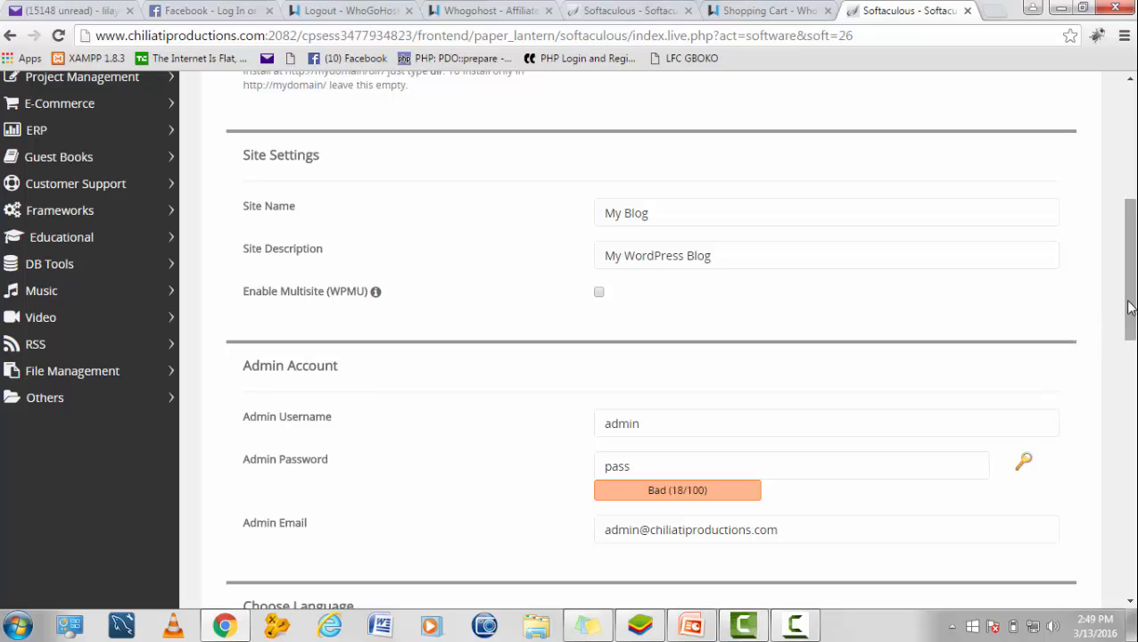
drag(1131, 307, 1097, 388)
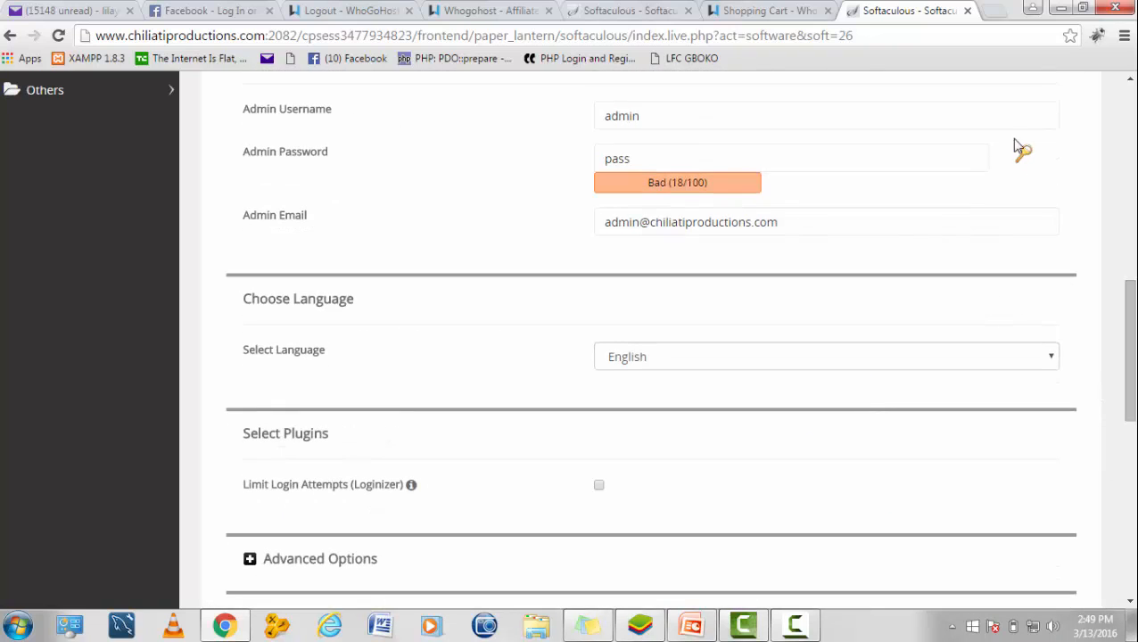
click(693, 158)
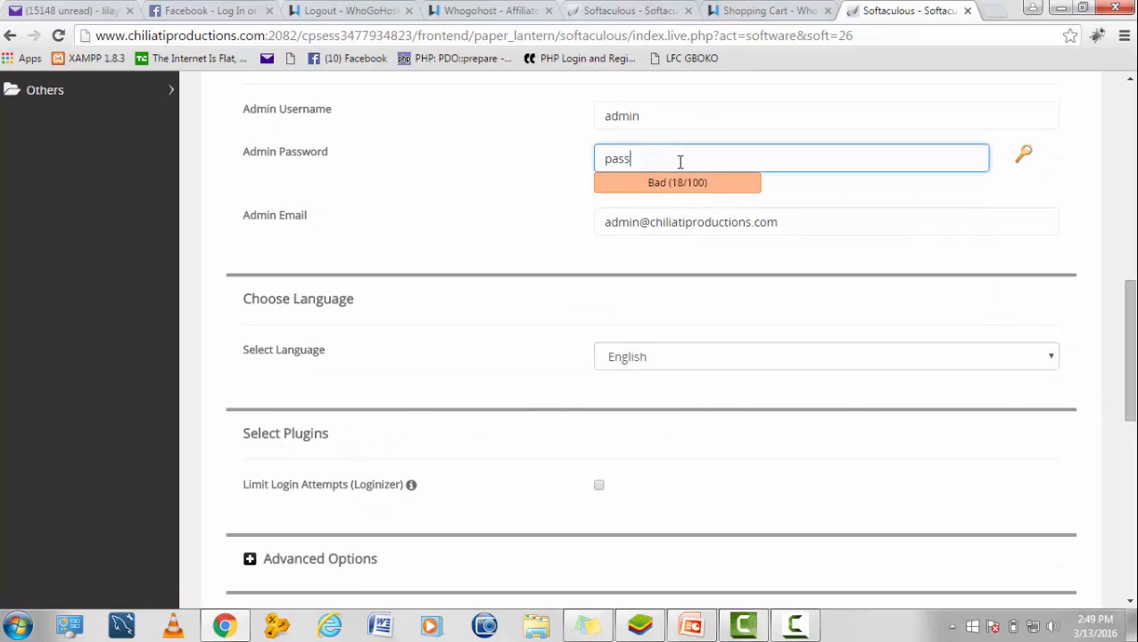
key(BackSpace)
key(BackSpace)
key(BackSpace)
key(BackSpace)
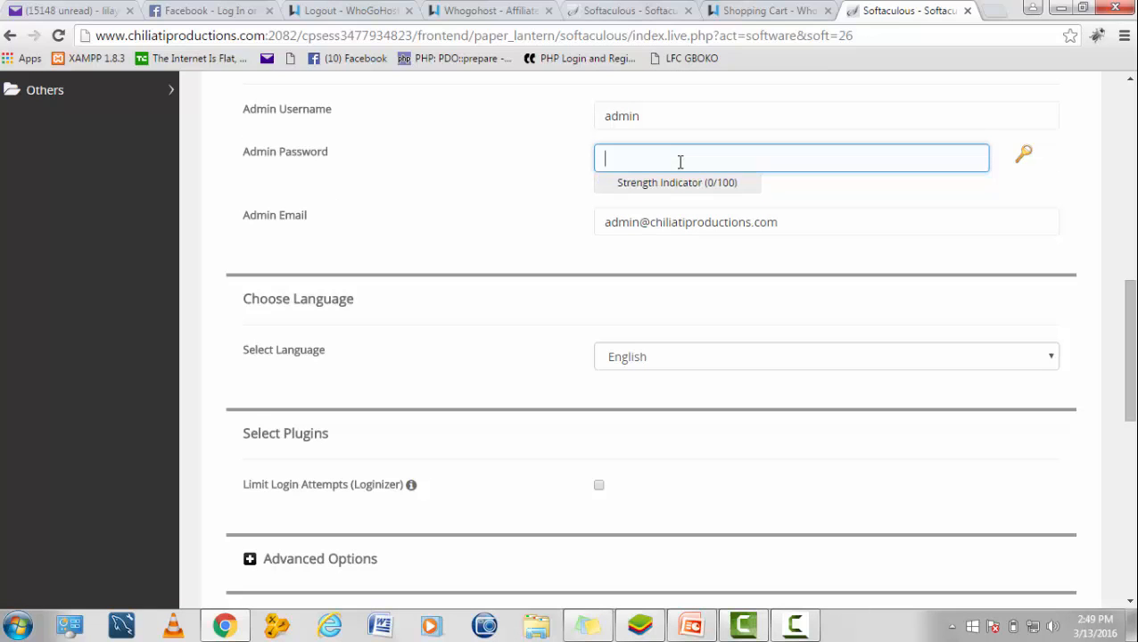
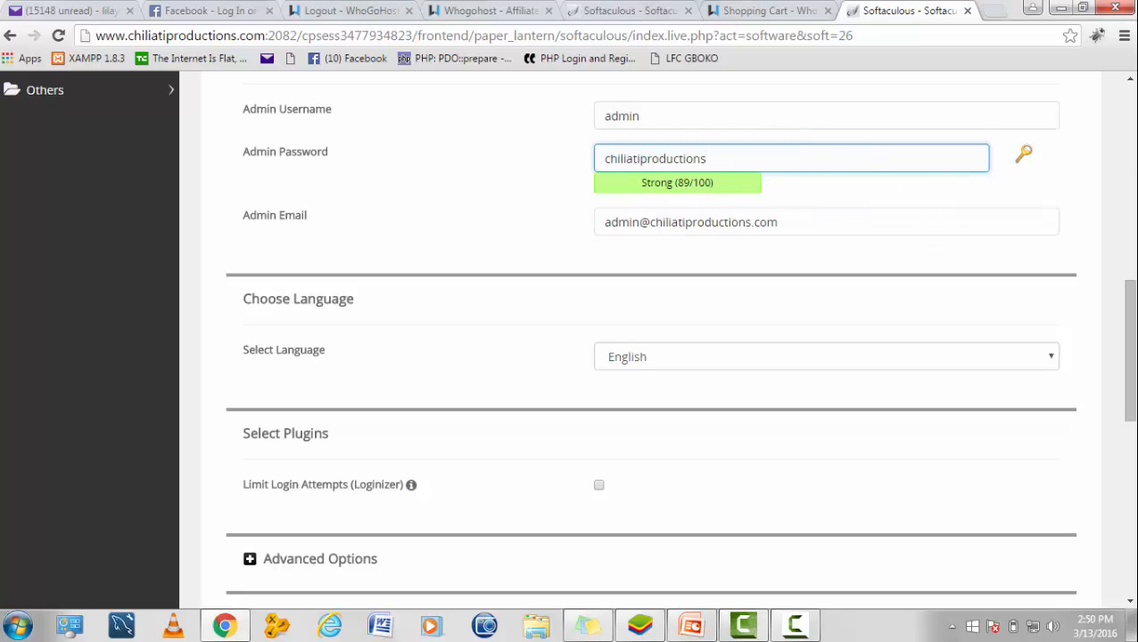
Step: Install WordPress and open the newly installed site
drag(1131, 300, 1132, 471)
click(657, 421)
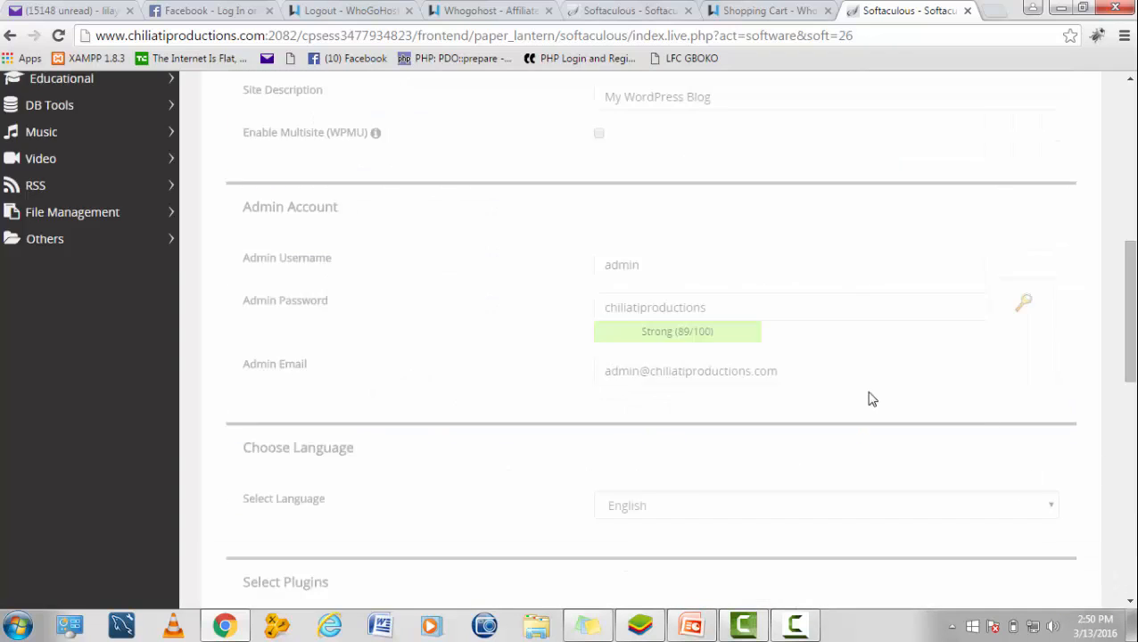
click(1053, 515)
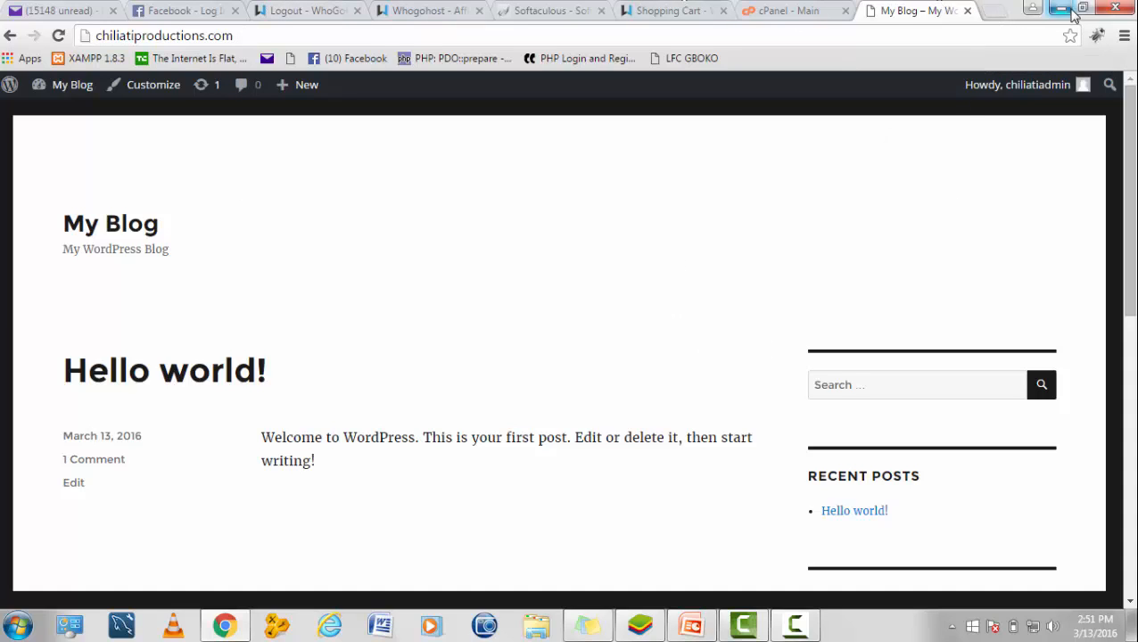
Step: Open a new blank tab beside the live My Blog site
click(993, 12)
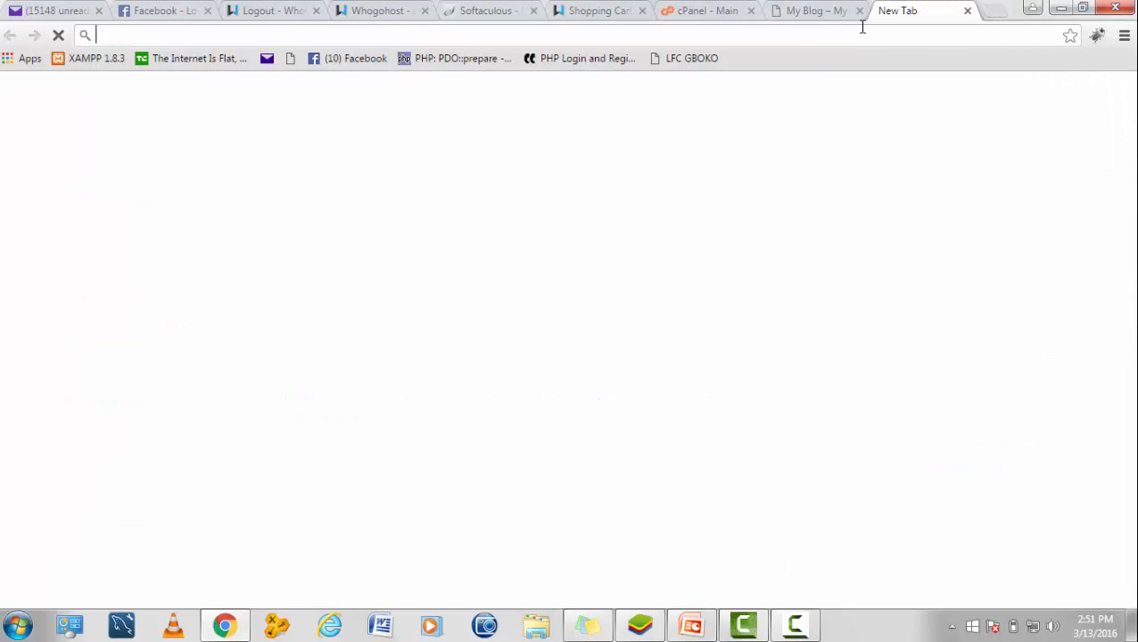
text(www)
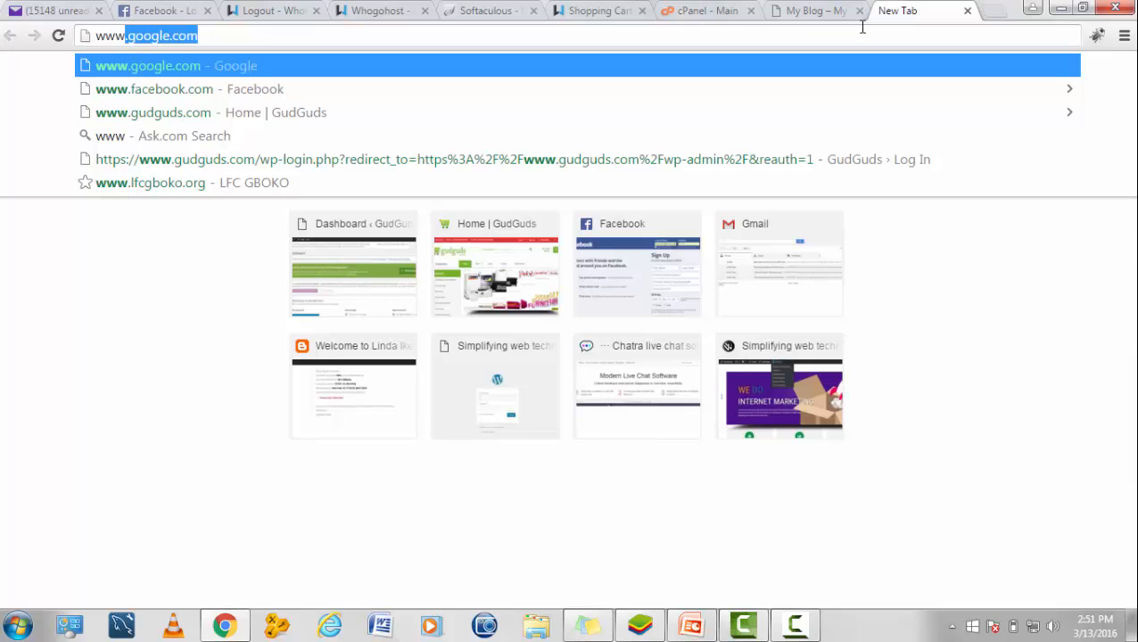
text(.)
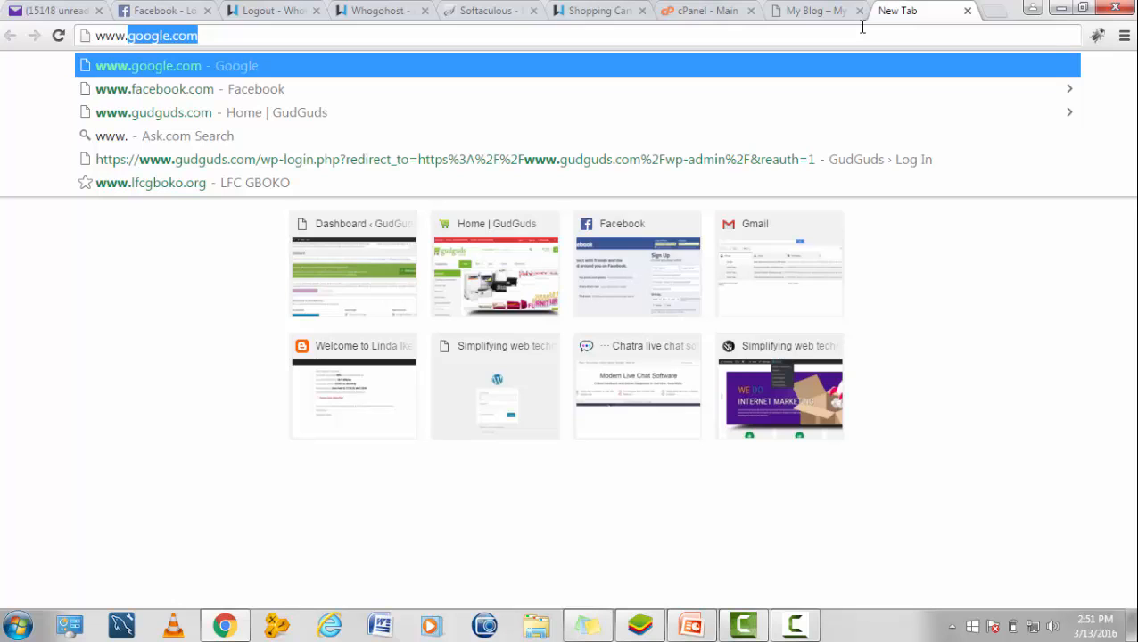
click(818, 12)
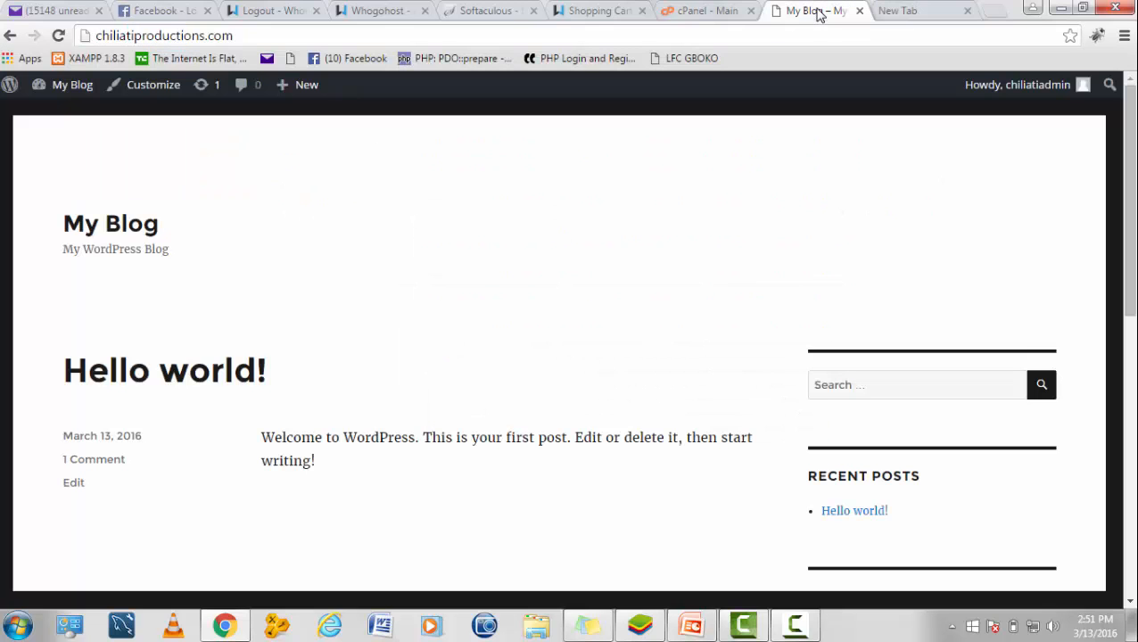
click(881, 16)
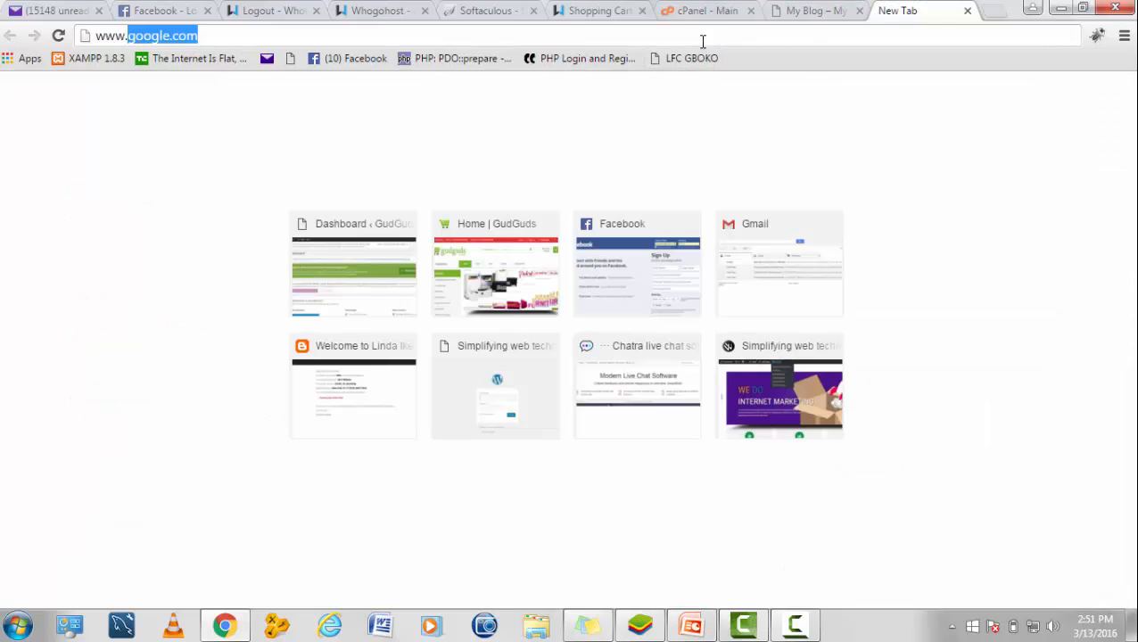
click(702, 34)
key(BackSpace)
key(BackSpace)
key(BackSpace)
key(BackSpace)
key(BackSpace)
key(BackSpace)
key(BackSpace)
key(BackSpace)
key(BackSpace)
key(BackSpace)
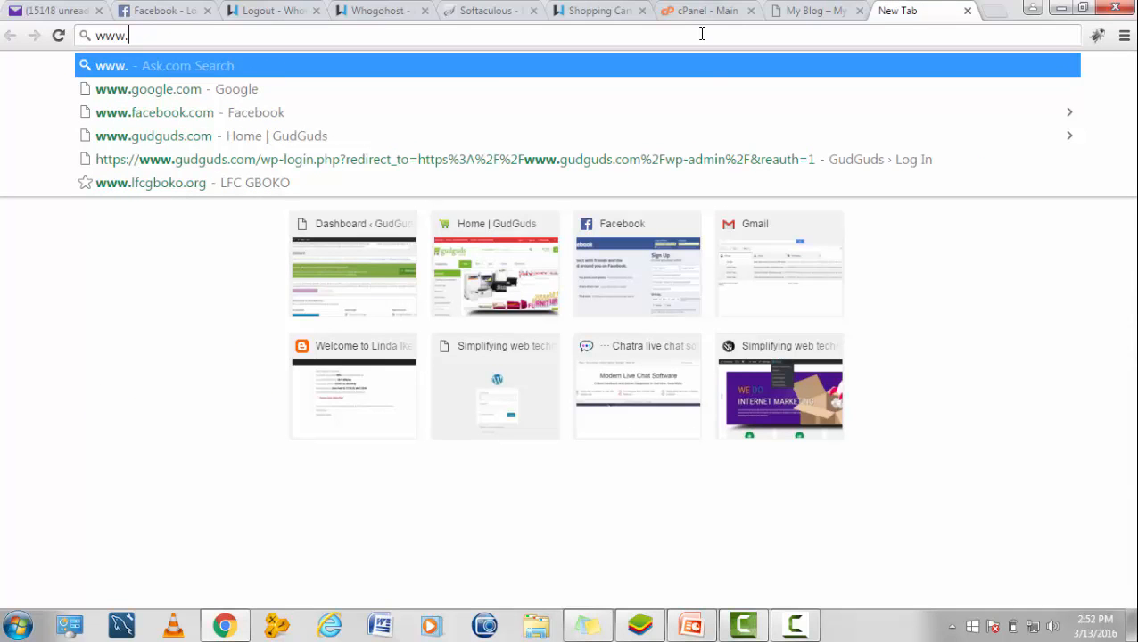
text(chiliatiproductions.com)
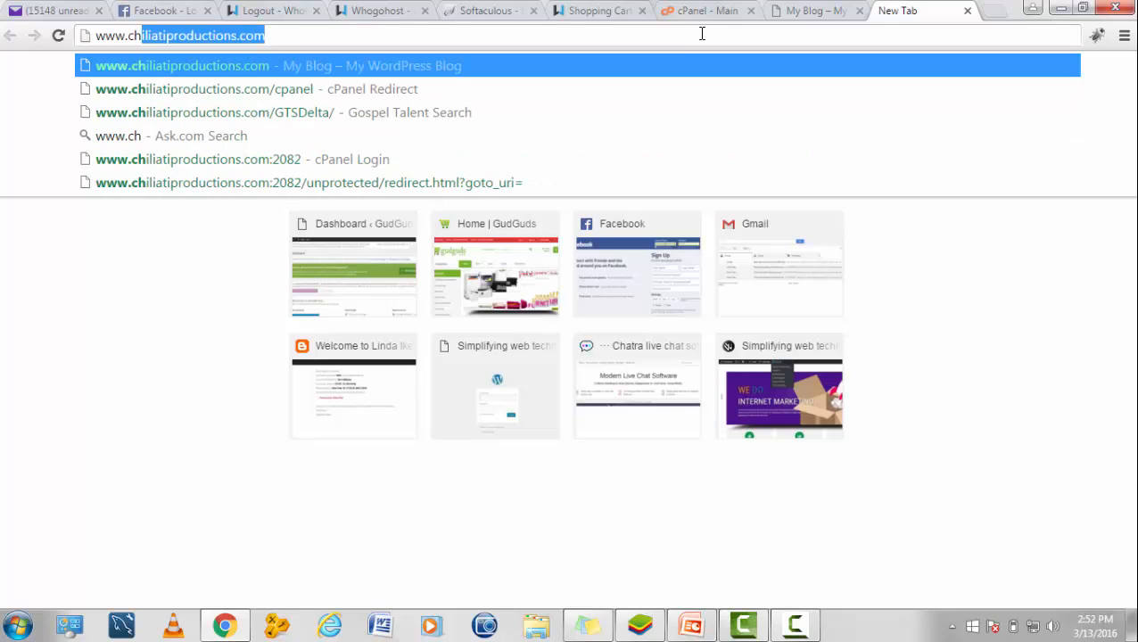
click(565, 34)
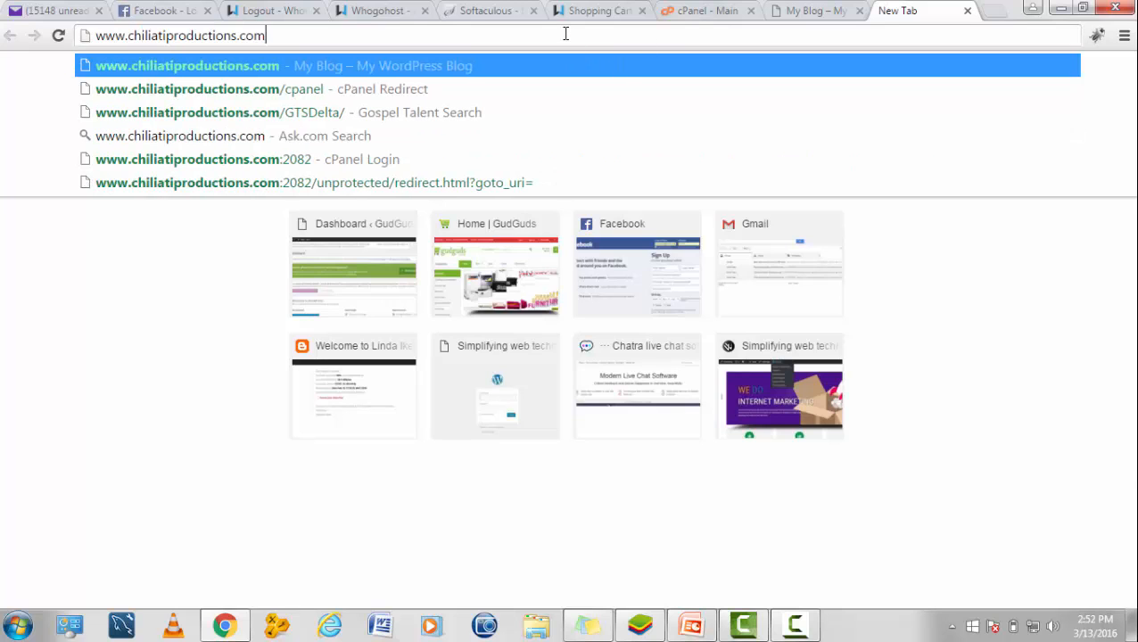
text(/w)
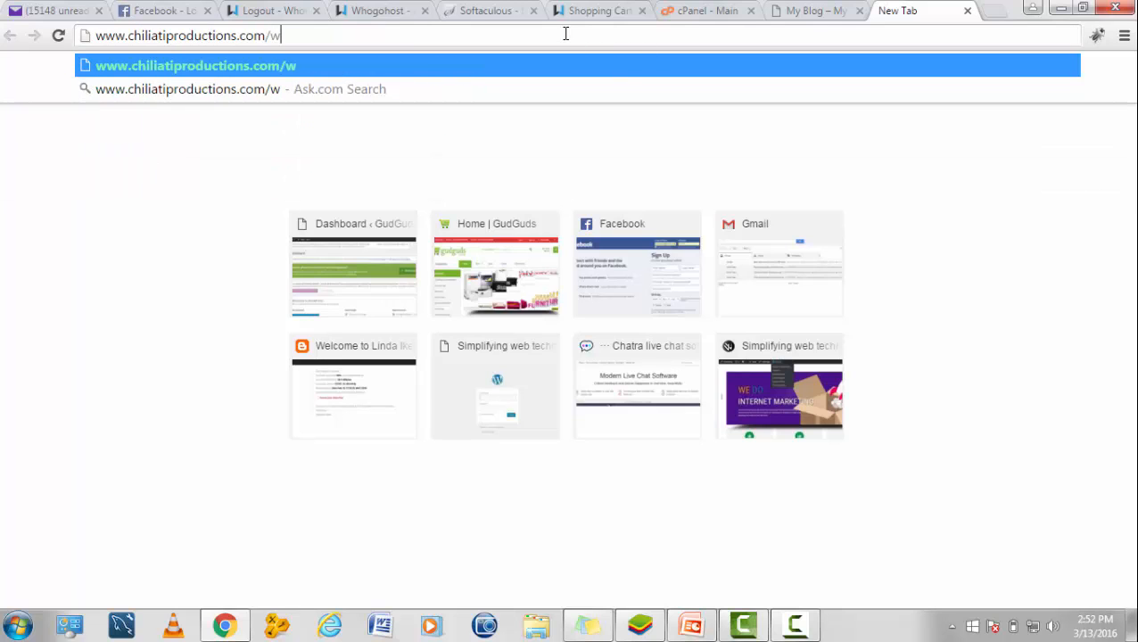
text(p-ad,)
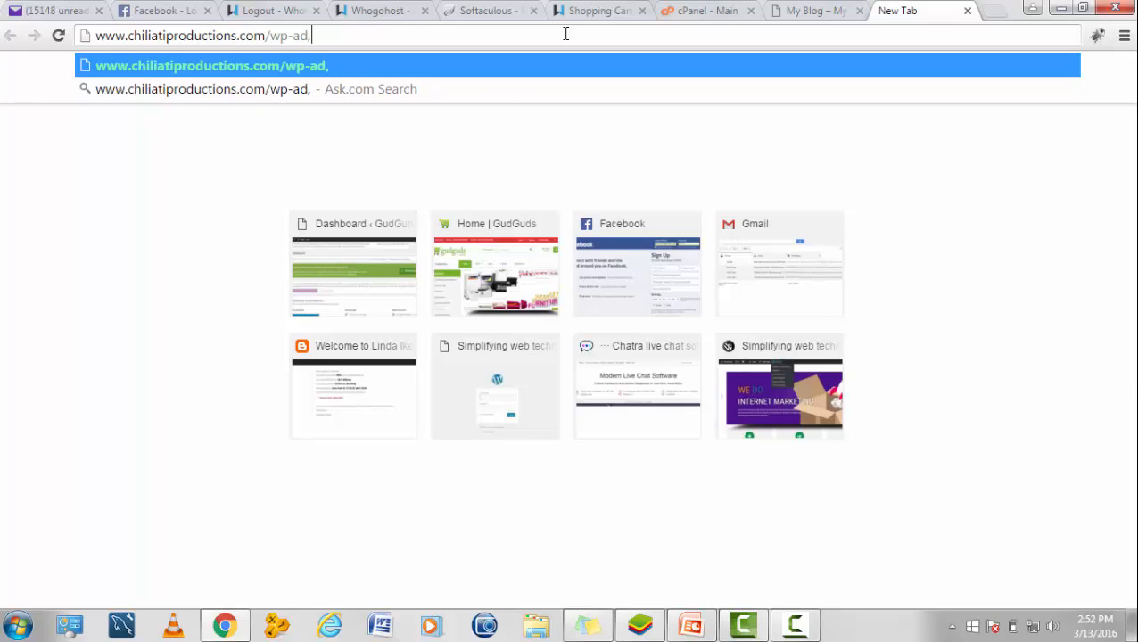
key(BackSpace)
text(min)
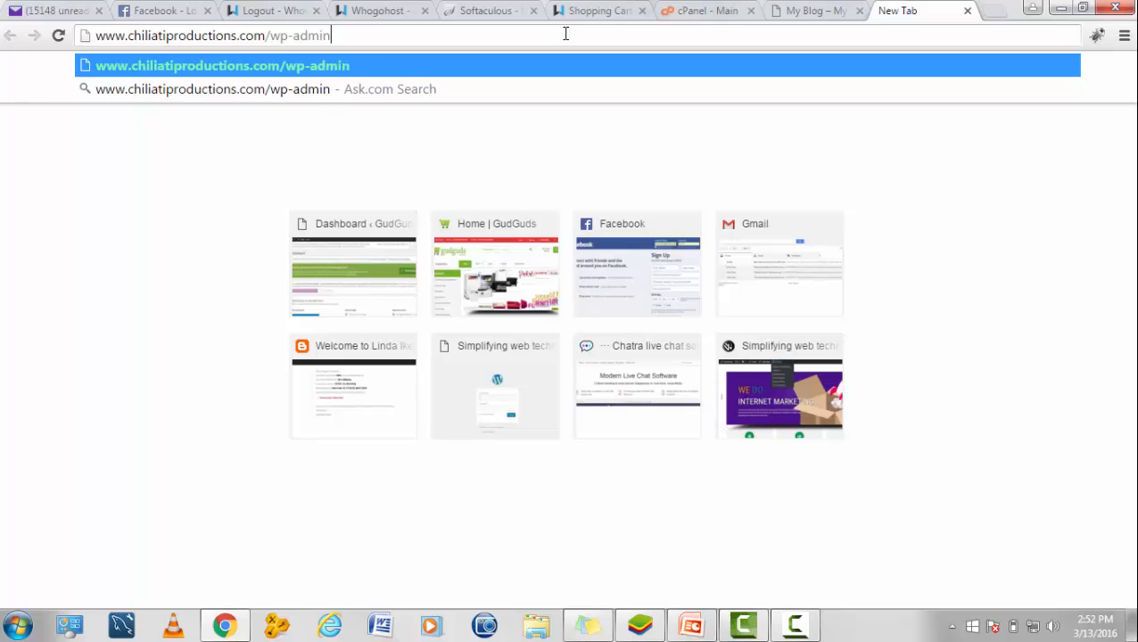
key(Return)
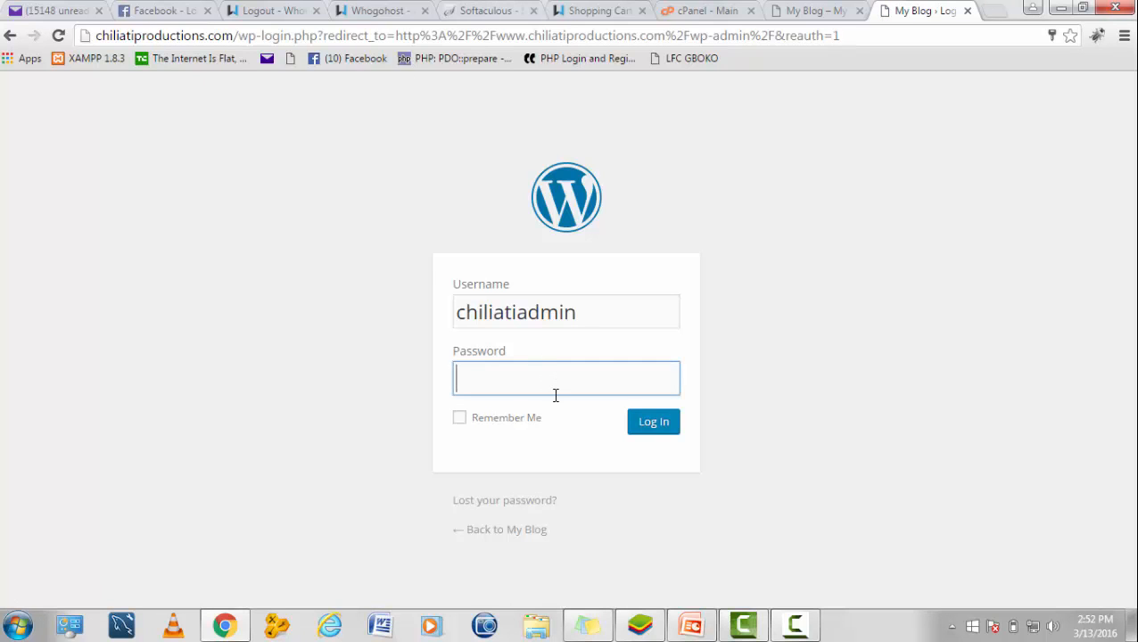
Step: Bring up the Sticky Notes login details beside the form and select the admin password
click(587, 624)
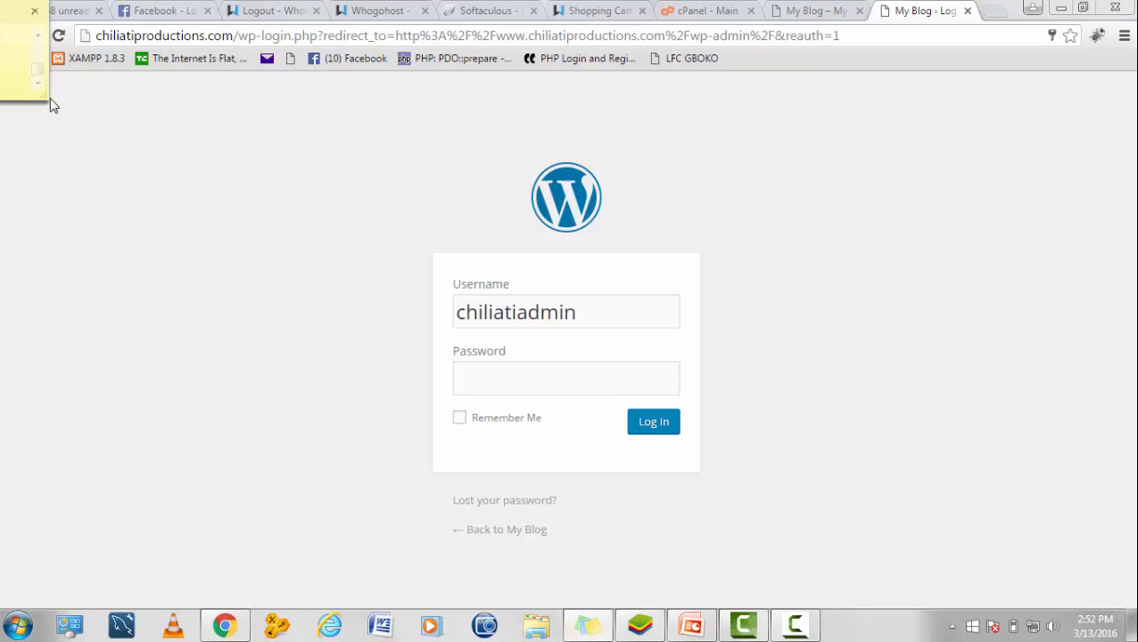
drag(51, 100, 270, 315)
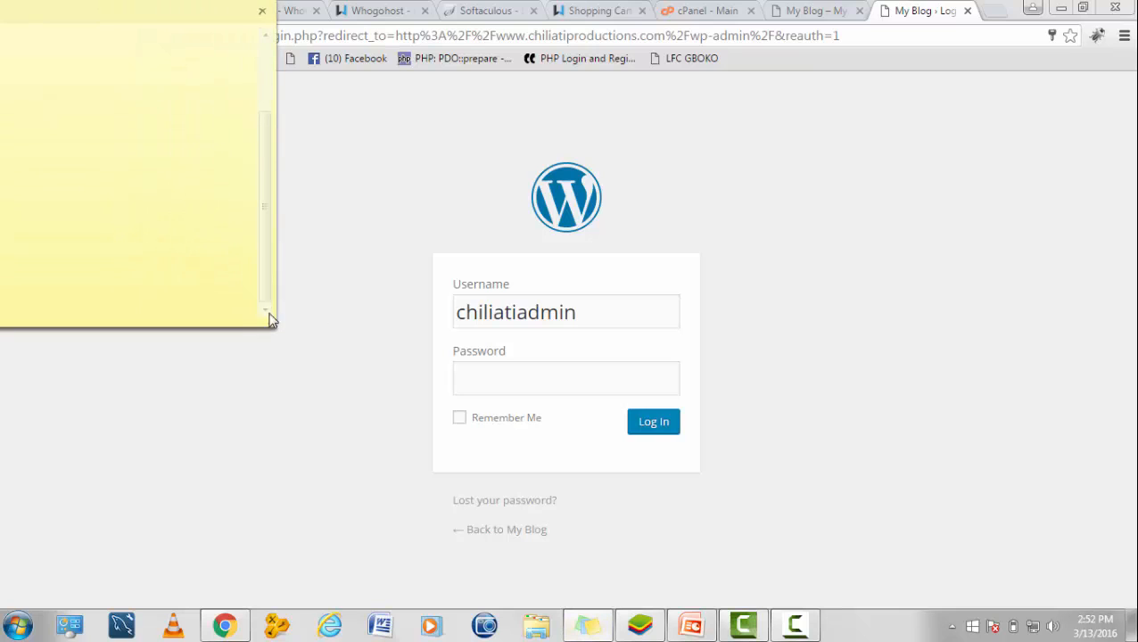
drag(262, 244, 261, 159)
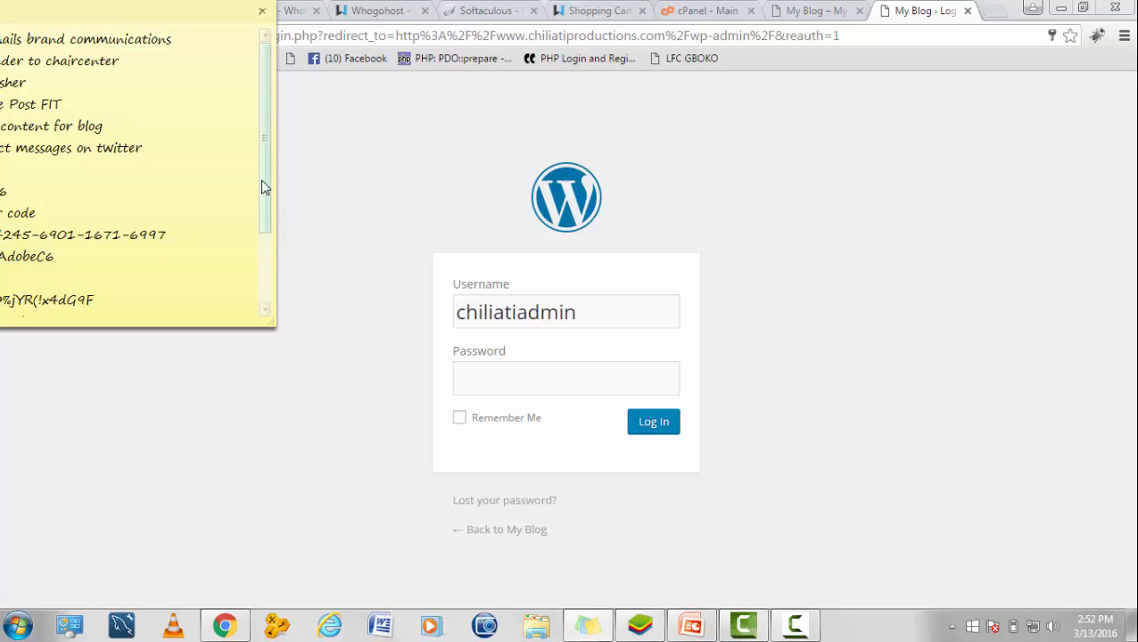
drag(151, 22, 264, 81)
click(216, 364)
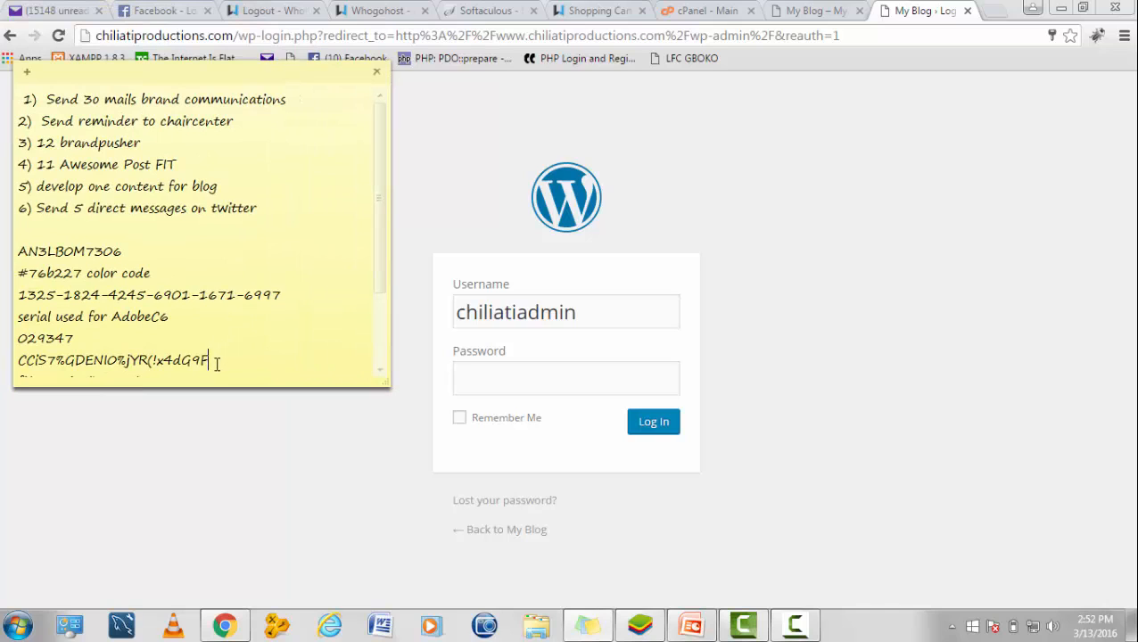
drag(217, 363, 25, 359)
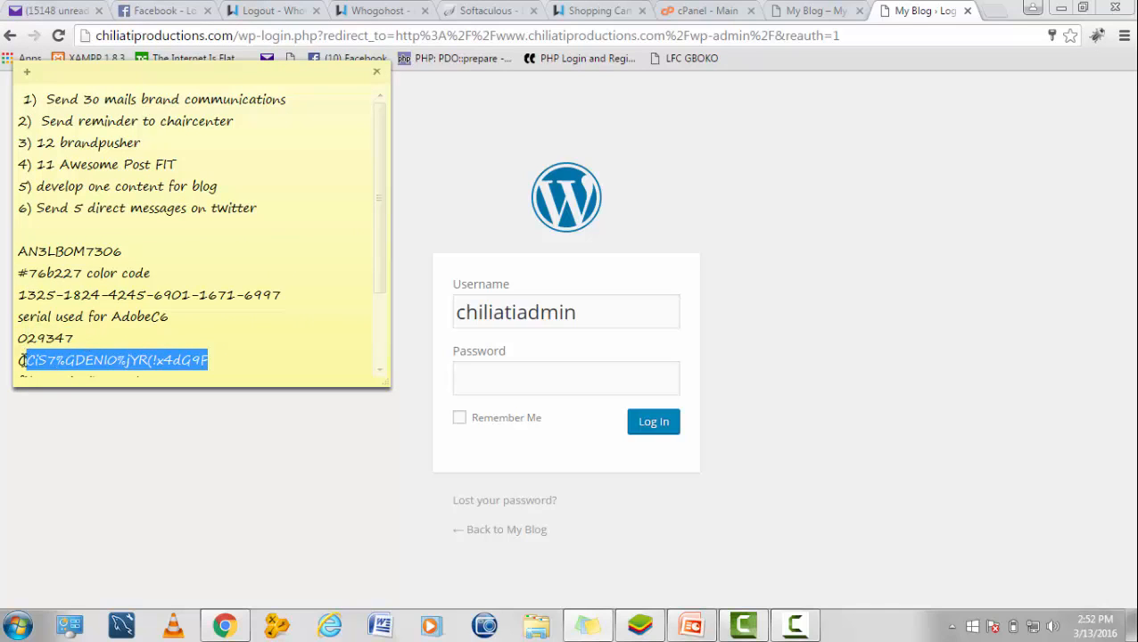
click(378, 355)
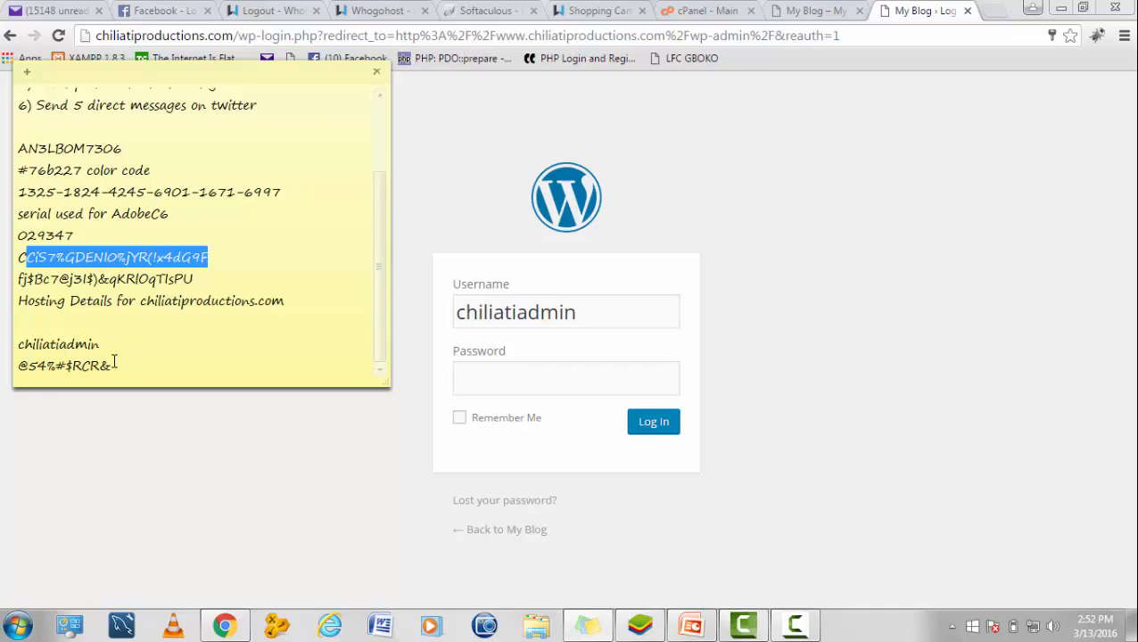
drag(111, 366, 18, 363)
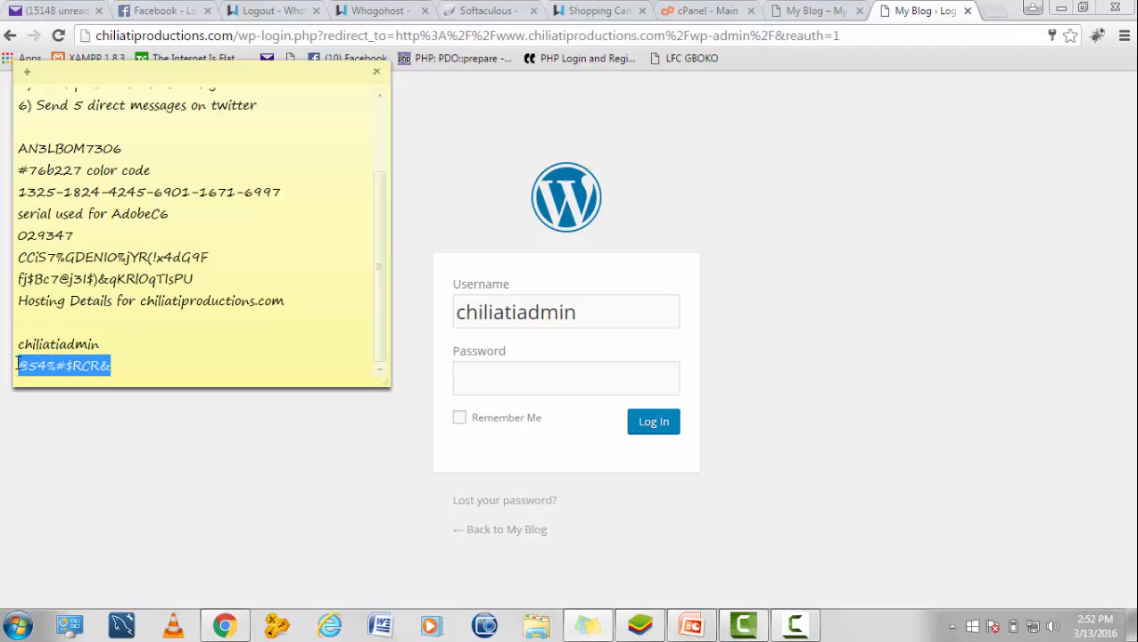
Step: Paste the admin password into the WordPress Password field and submit the login
click(533, 387)
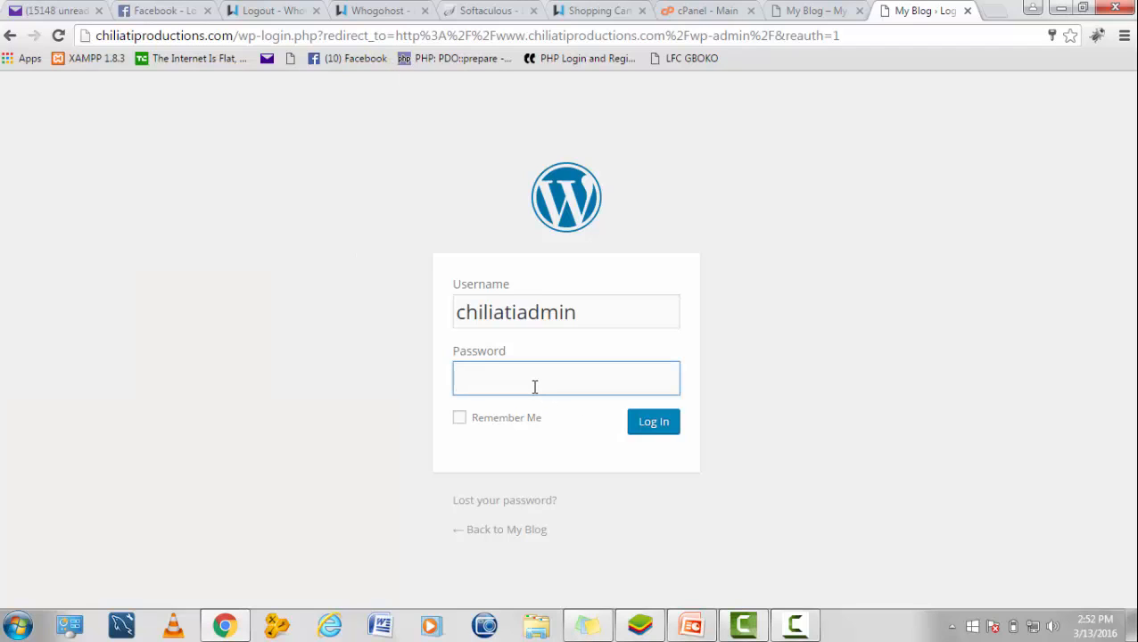
key(ctrl+v)
click(636, 425)
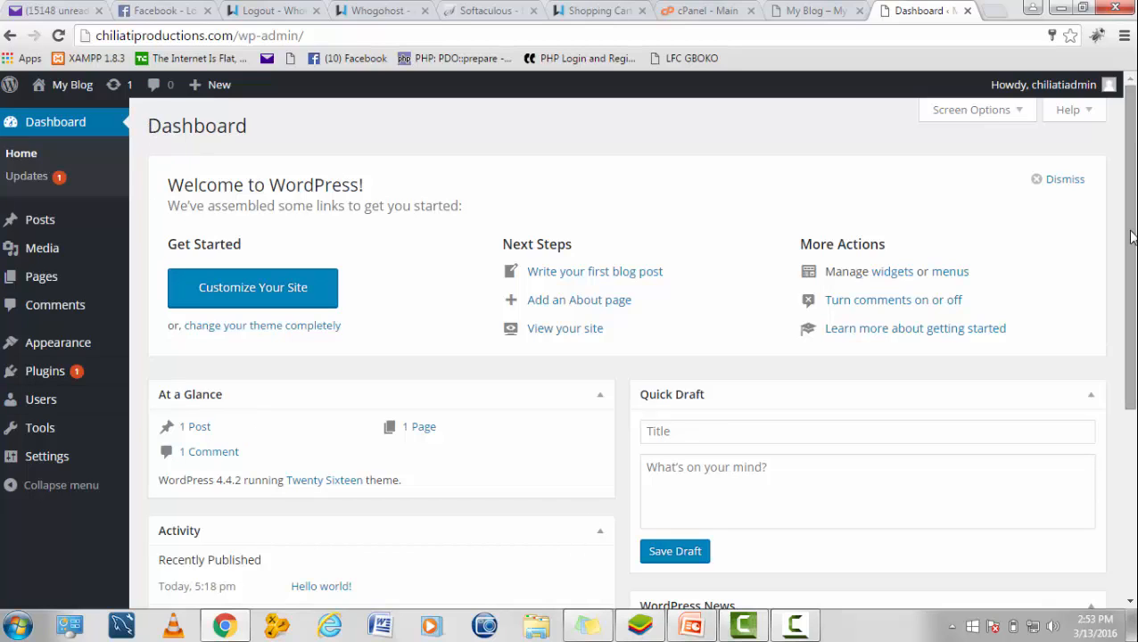
drag(1131, 237, 1131, 275)
drag(1132, 151, 1131, 128)
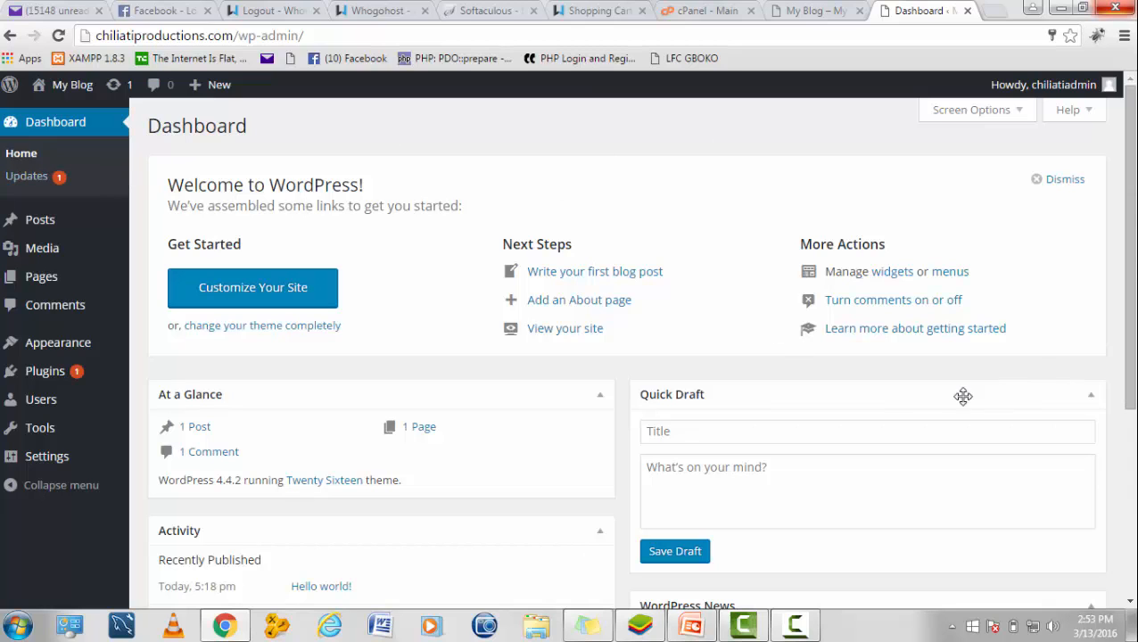
scroll(1096, 353, down, 4)
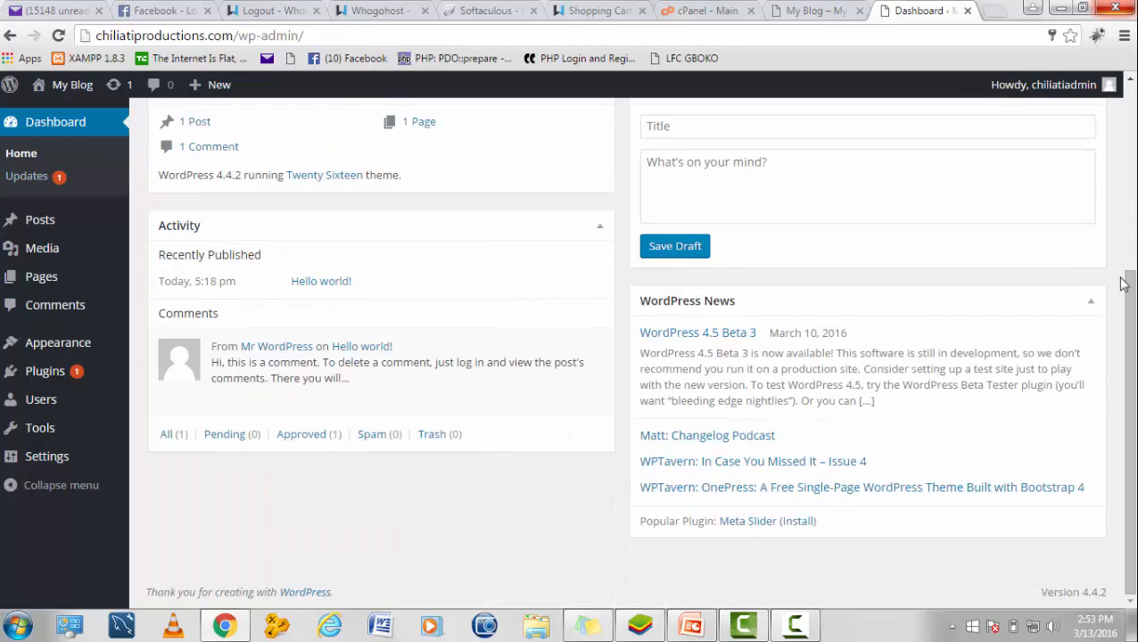
drag(1131, 383, 1136, 116)
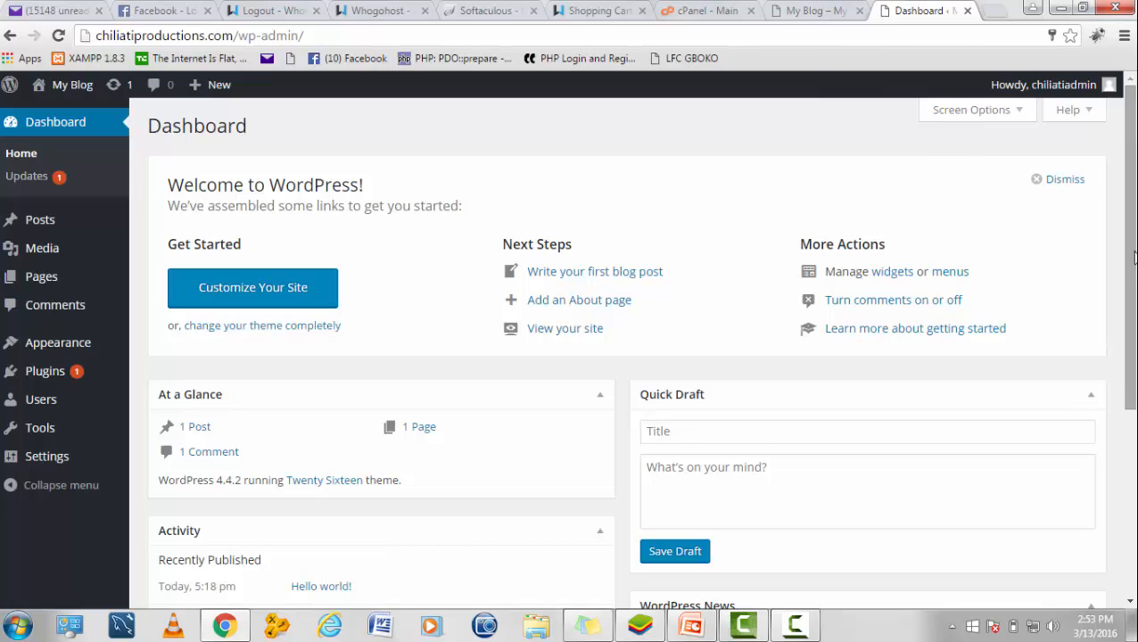
scroll(1133, 267, down, 3)
scroll(1129, 308, up, 1)
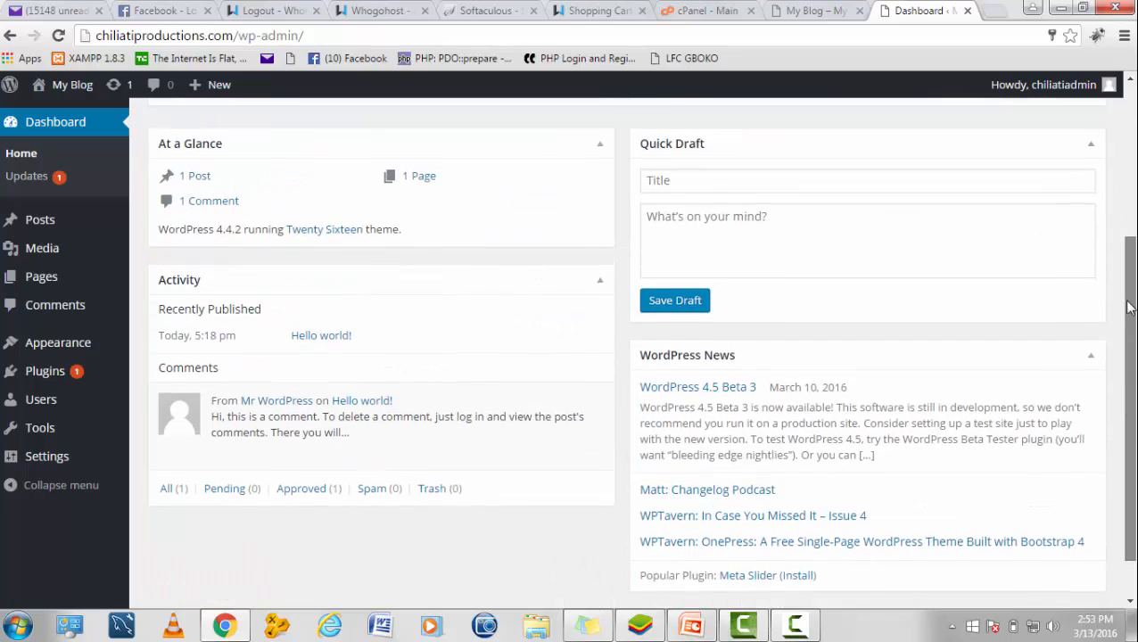
scroll(1130, 308, up, 3)
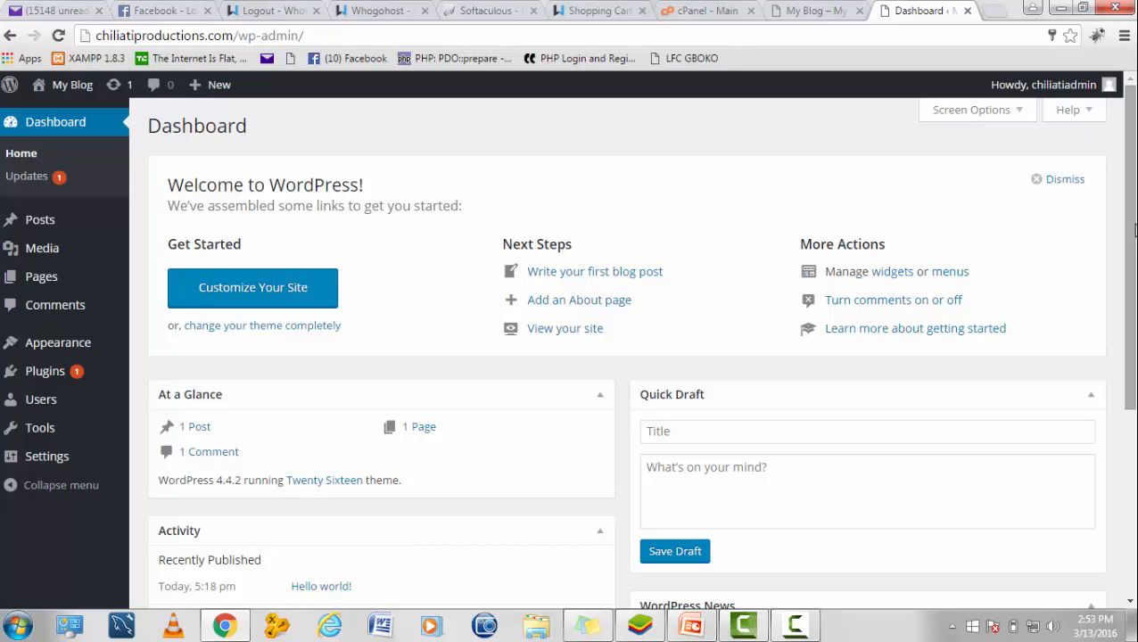
scroll(1134, 230, down, 3)
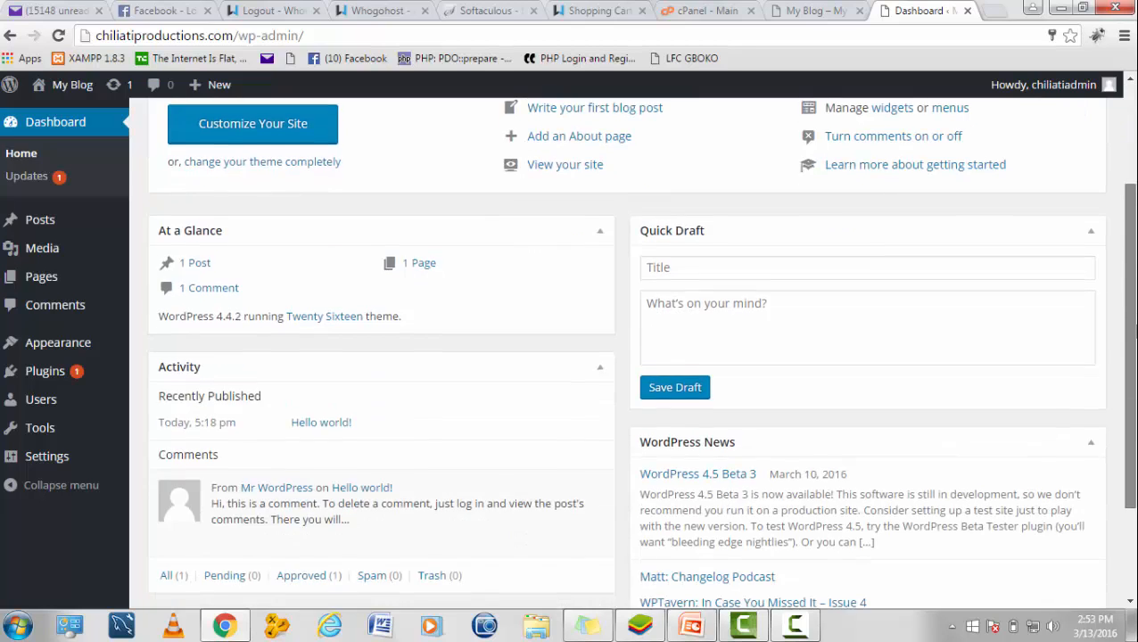
scroll(640, 352, down, 1)
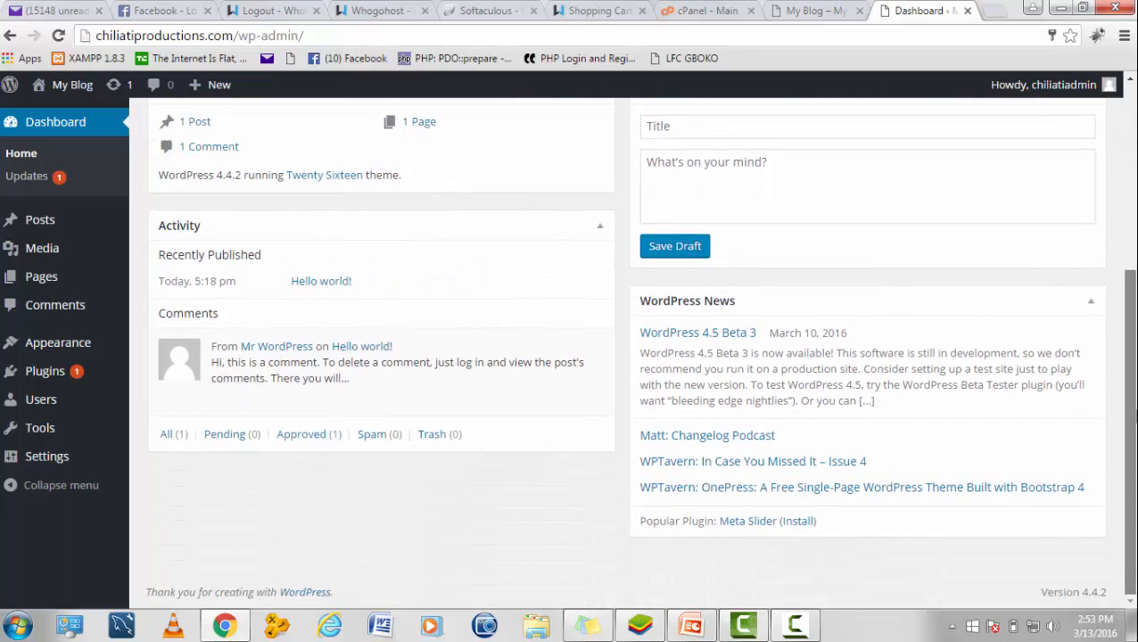
scroll(1134, 222, up, 4)
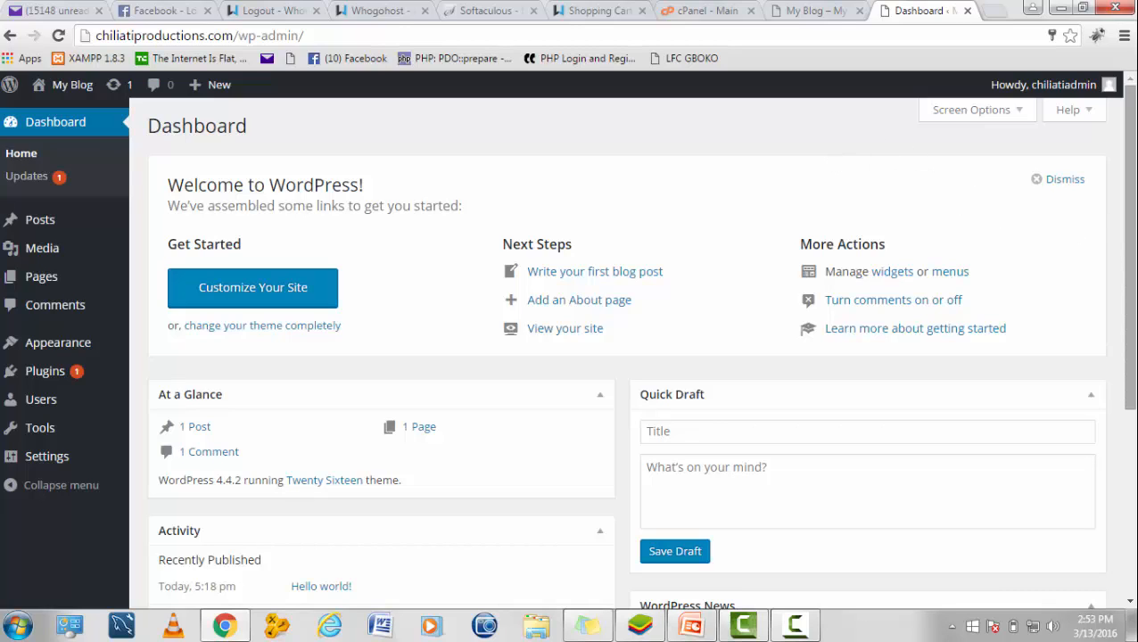
drag(1134, 214, 1135, 317)
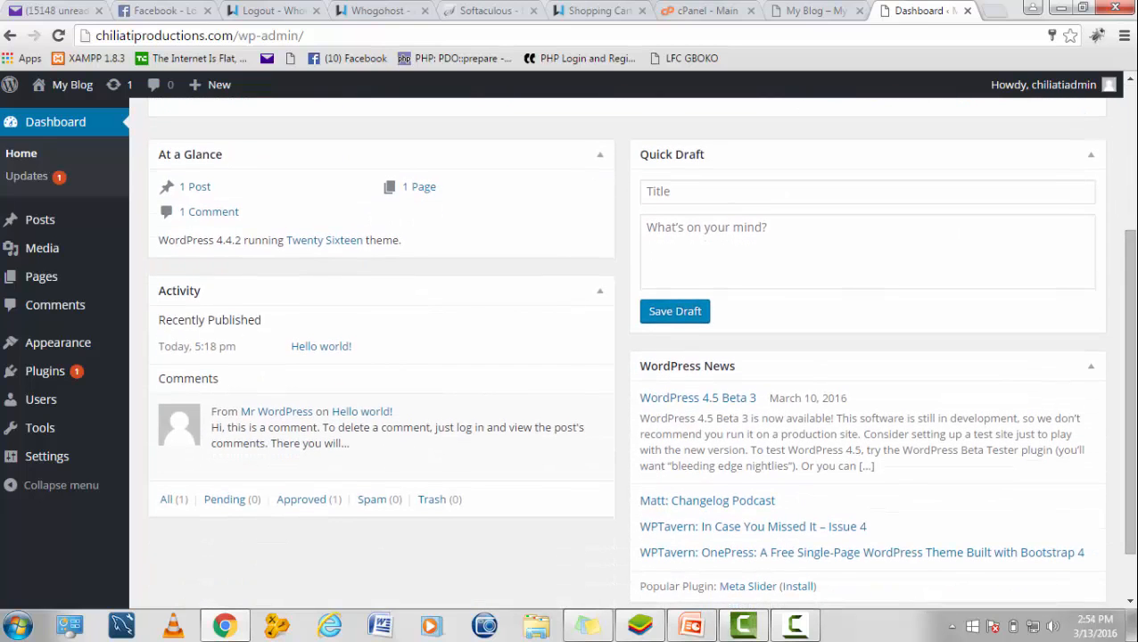
click(792, 628)
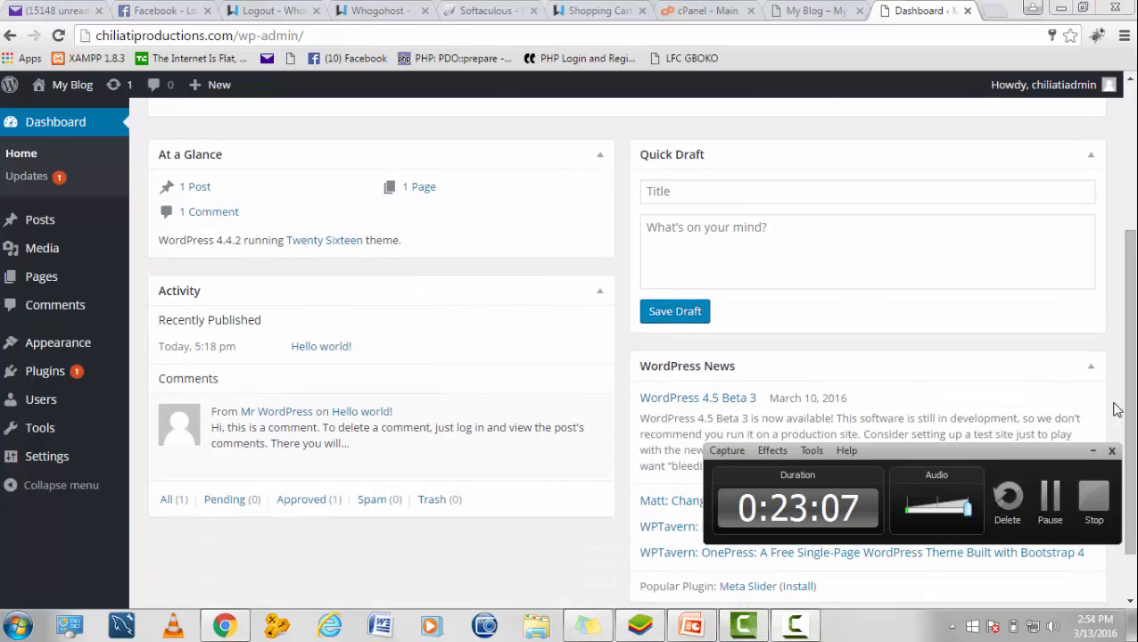